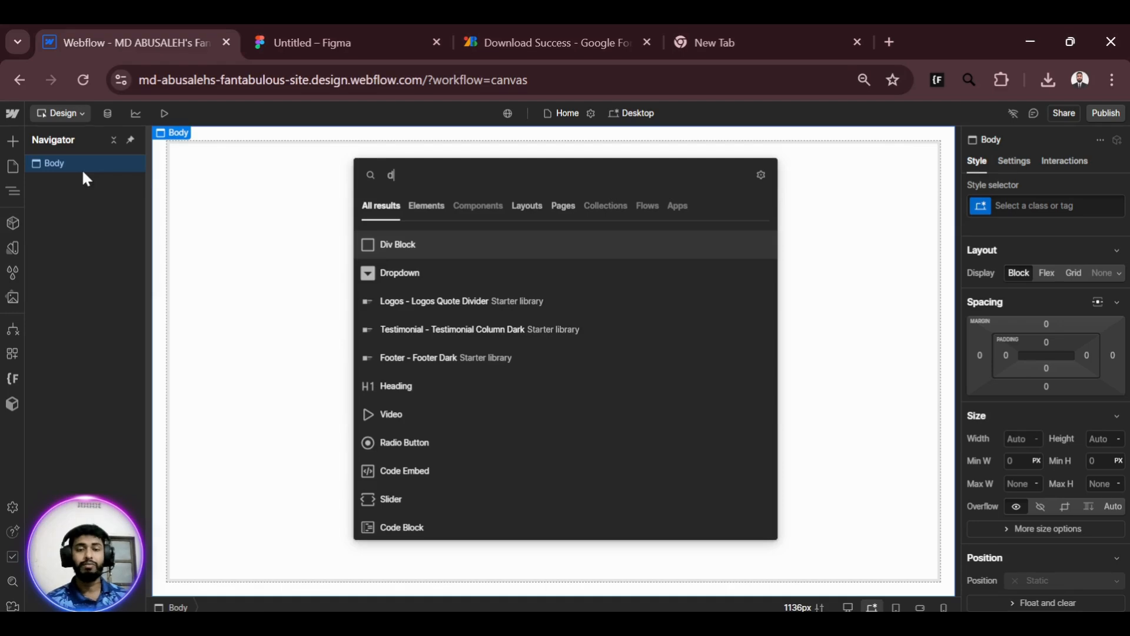
# - Add a div block inside the Body and give it the new class "Page Wrapper"
pyautogui.press('Return')
pyautogui.hotkey('ctrl', 'Return')
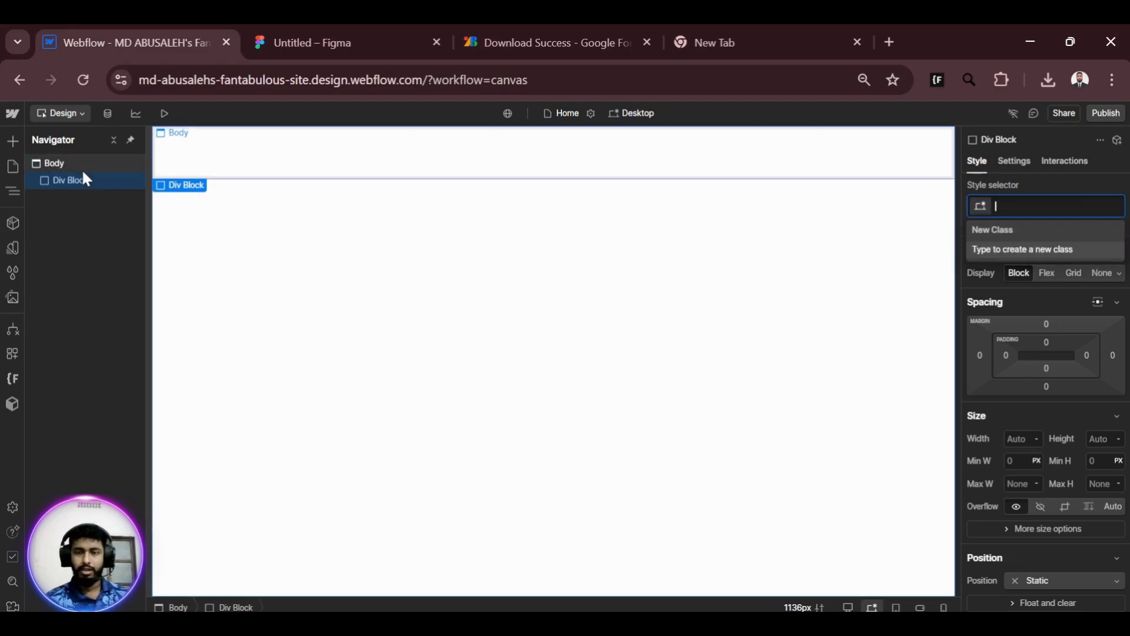
pyautogui.write('Page')
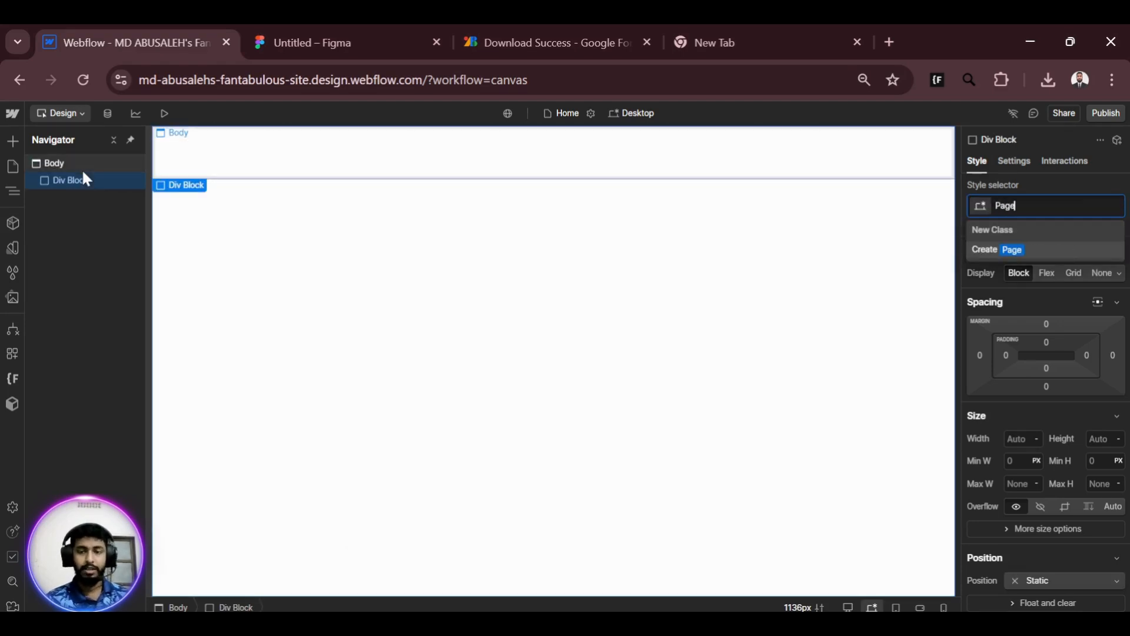
pyautogui.write(' Wrapper')
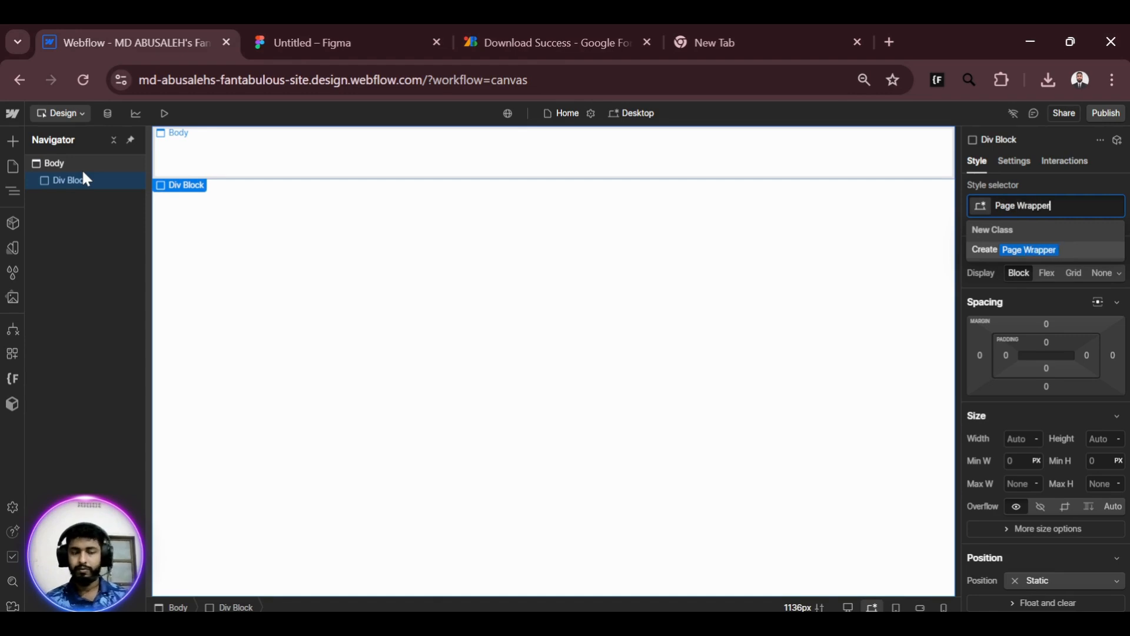
pyautogui.press('Return')
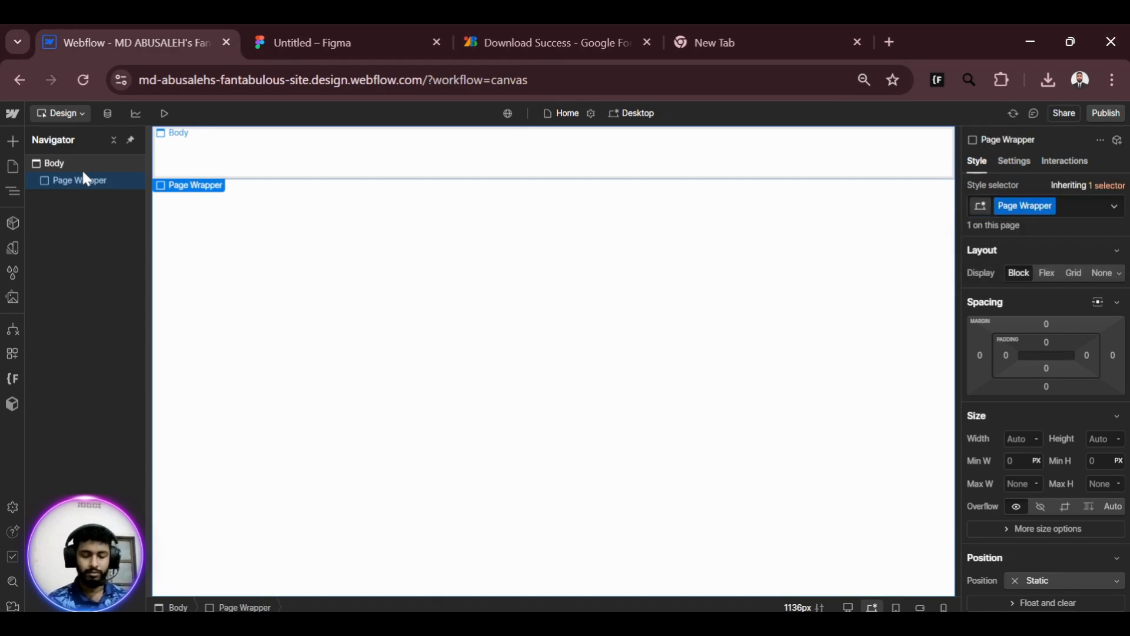
# - Add a div block inside Page Wrapper and give it the new class "Main"
pyautogui.hotkey('ctrl', 'e')
pyautogui.write('d')
pyautogui.press('Return')
pyautogui.hotkey('ctrl', 'Return')
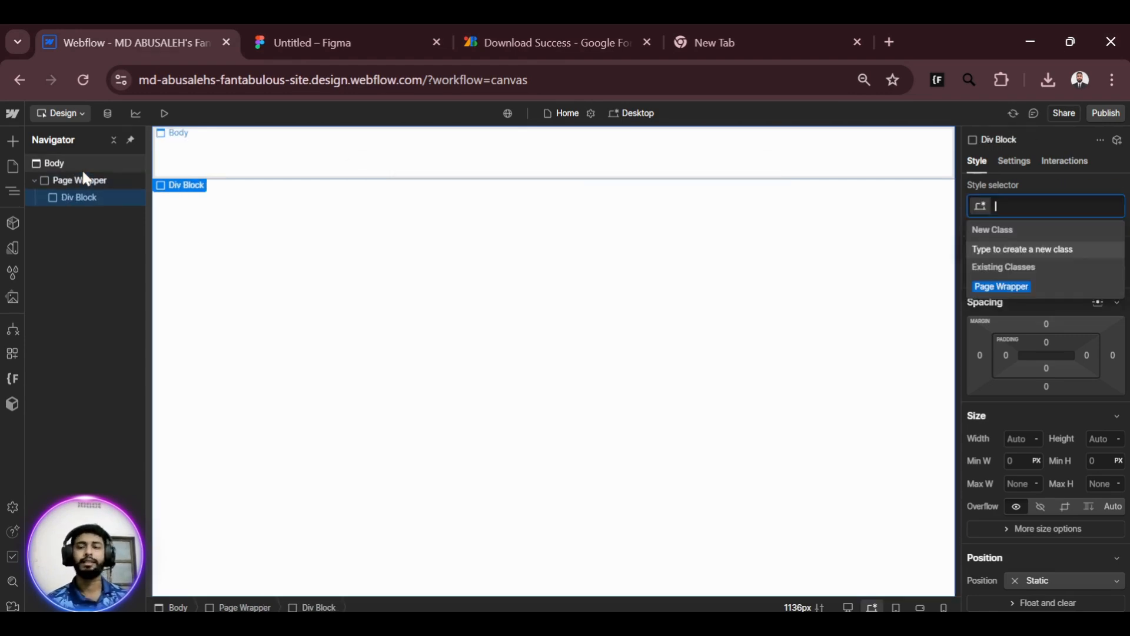
pyautogui.write('Main')
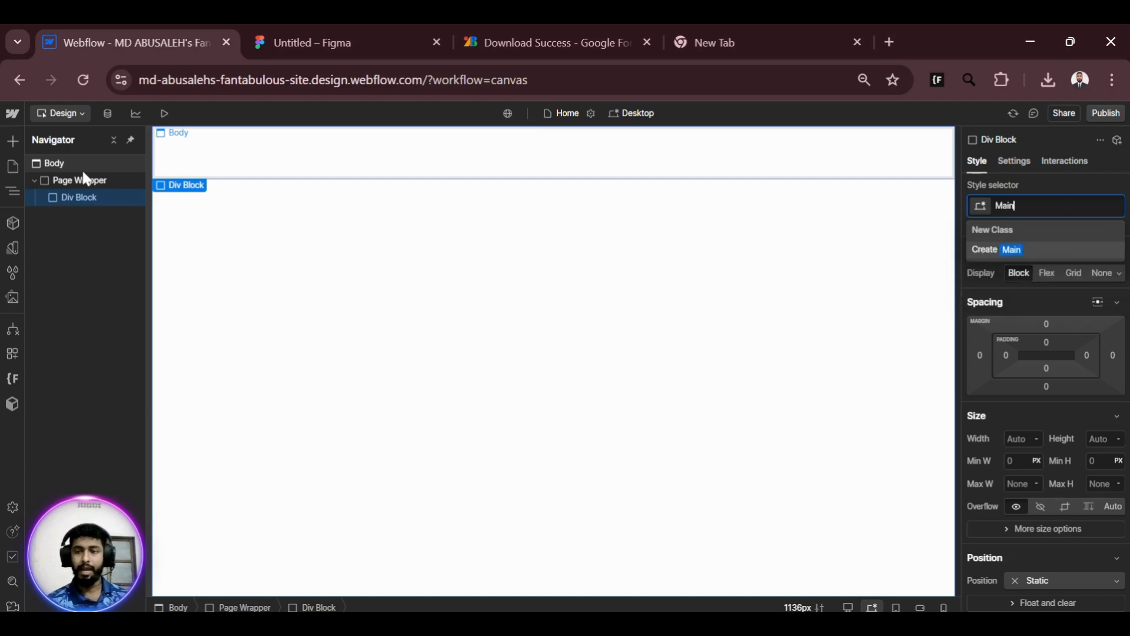
pyautogui.press('Return')
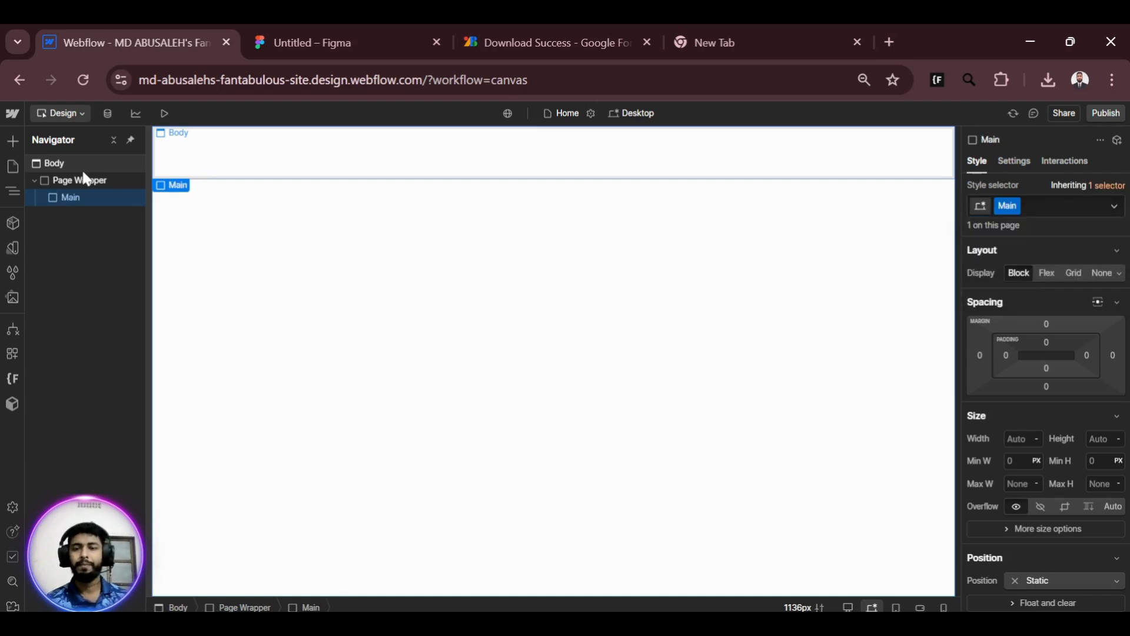
# - Change the HTML tag of the Main div block to Main
pyautogui.click(1020, 165)
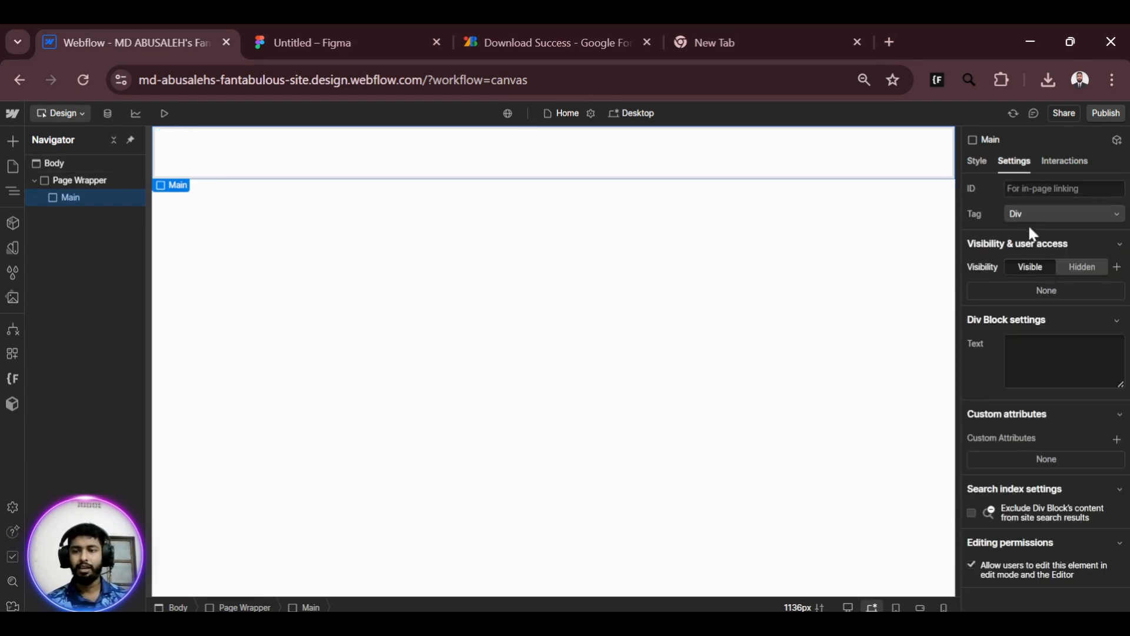
pyautogui.click(1029, 222)
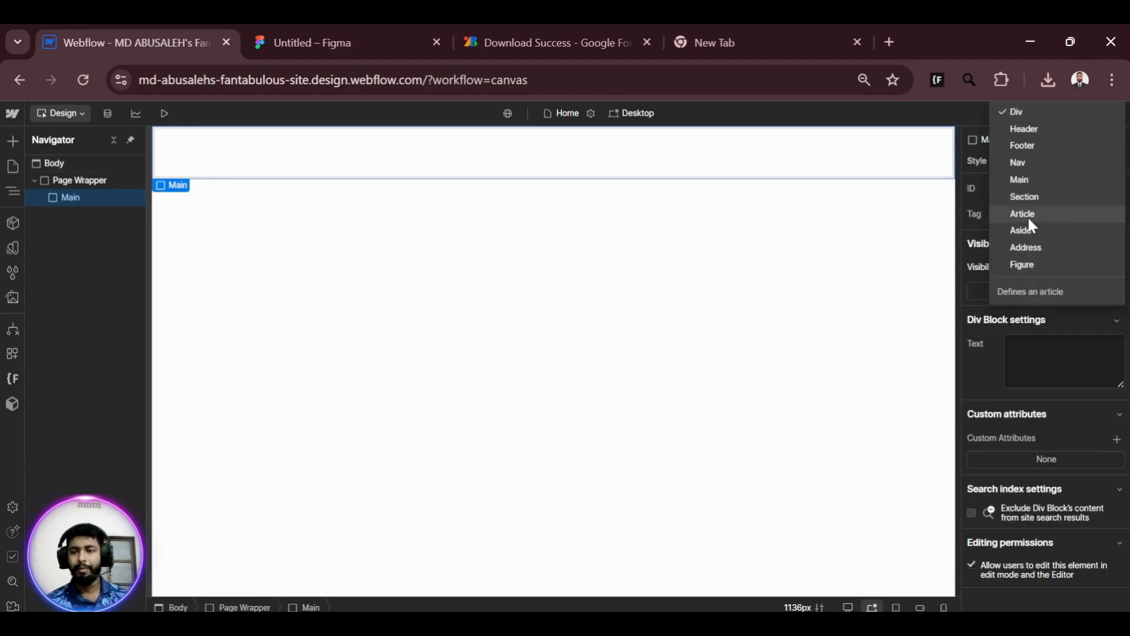
pyautogui.click(1024, 180)
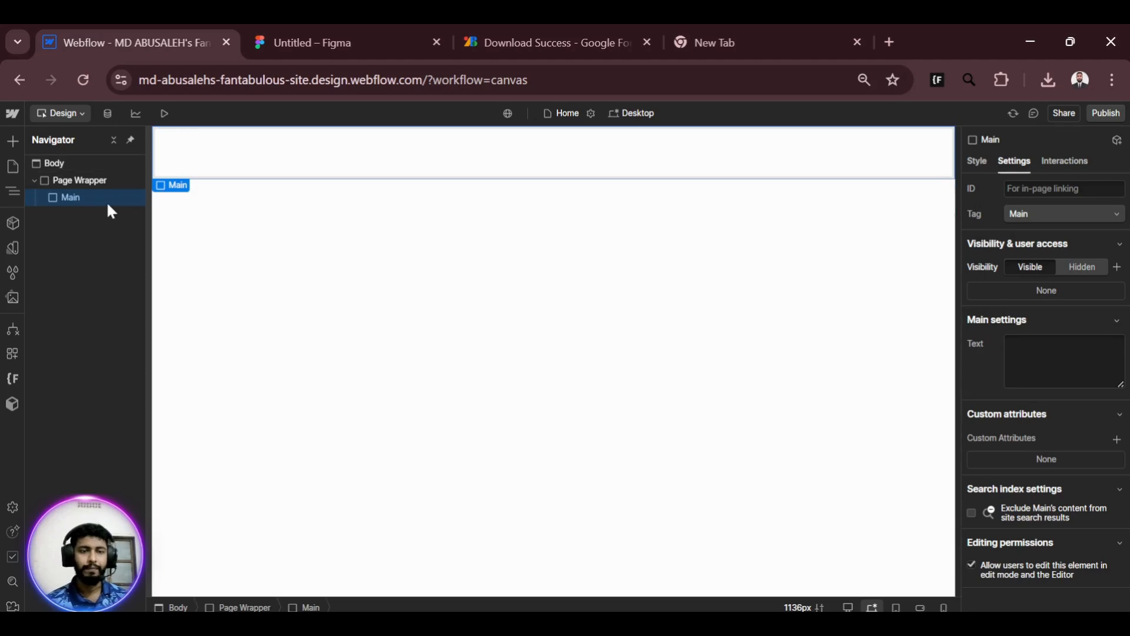
# - Add a div block inside Main and give it the new class "Header Section"
pyautogui.hotkey('ctrl', 'k')
pyautogui.write('d')
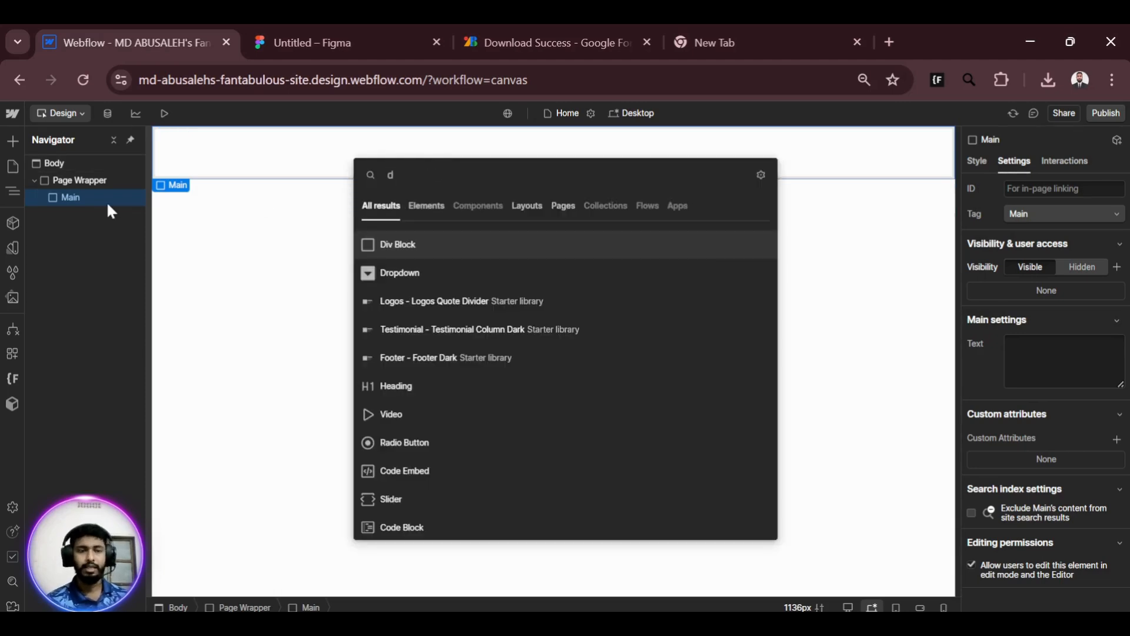
pyautogui.press('Return')
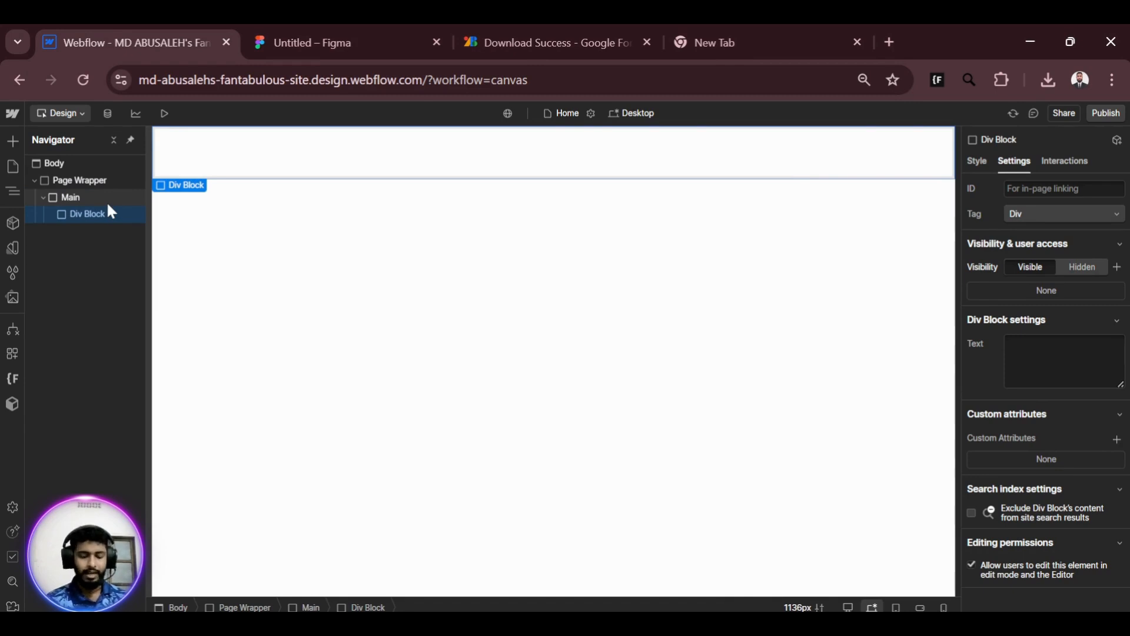
pyautogui.hotkey('ctrl', 'Return')
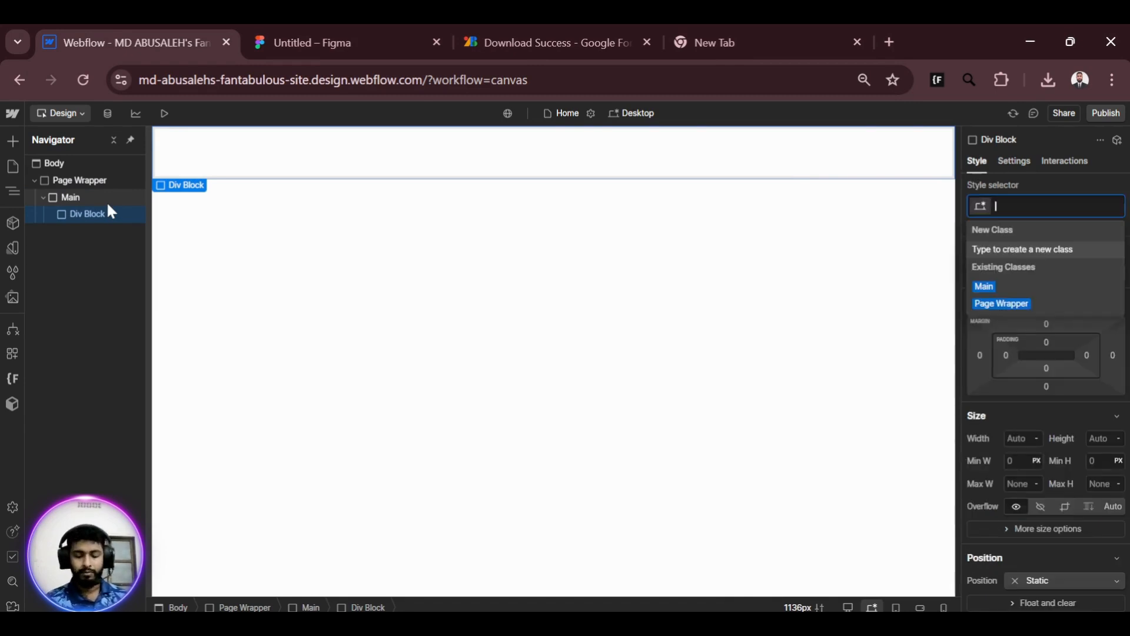
pyautogui.write('Heade')
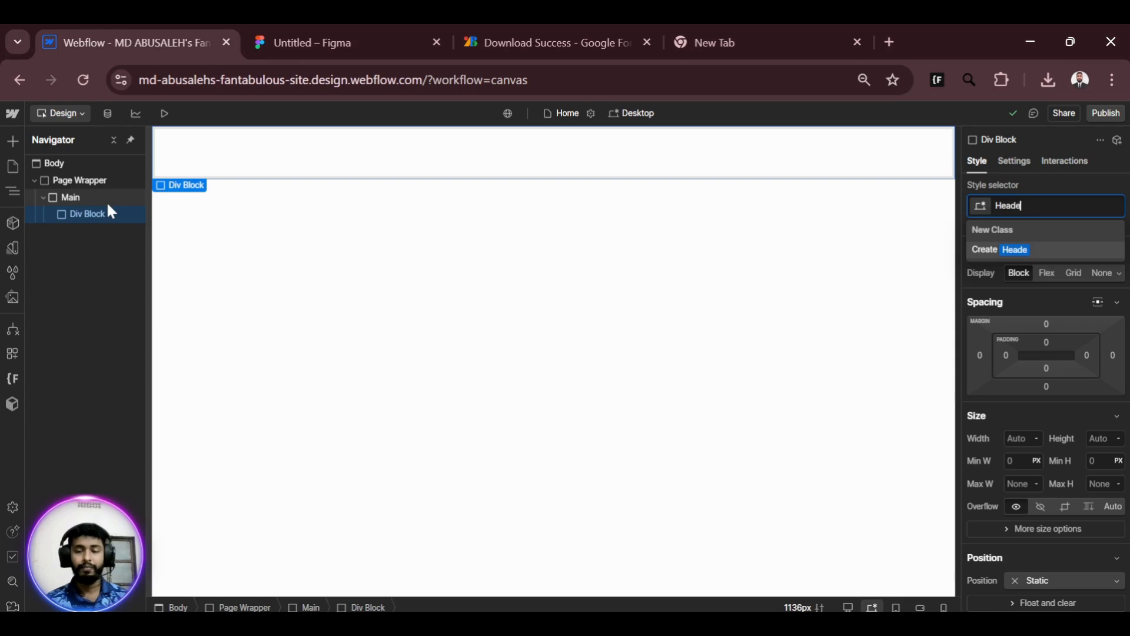
pyautogui.write('r Sectionh')
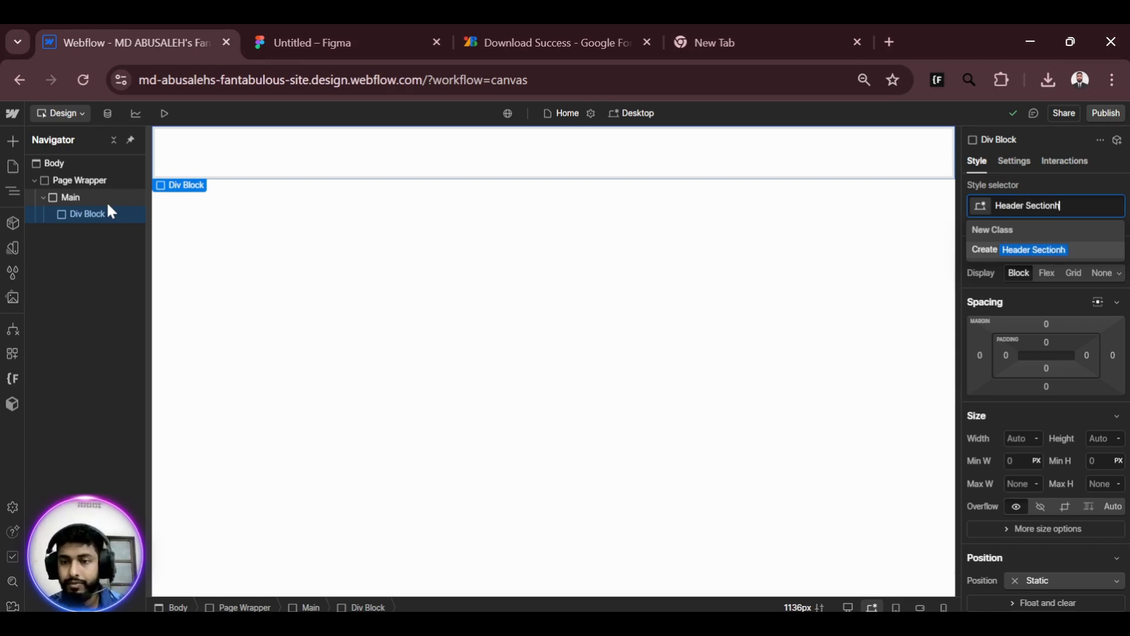
pyautogui.press('BackSpace')
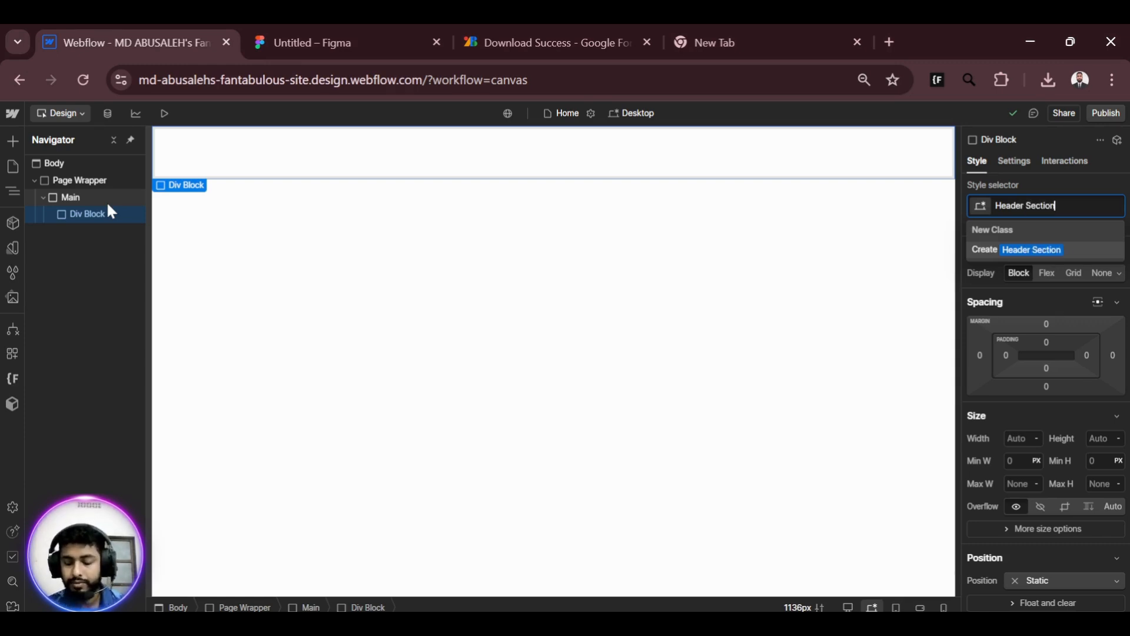
pyautogui.press('Return')
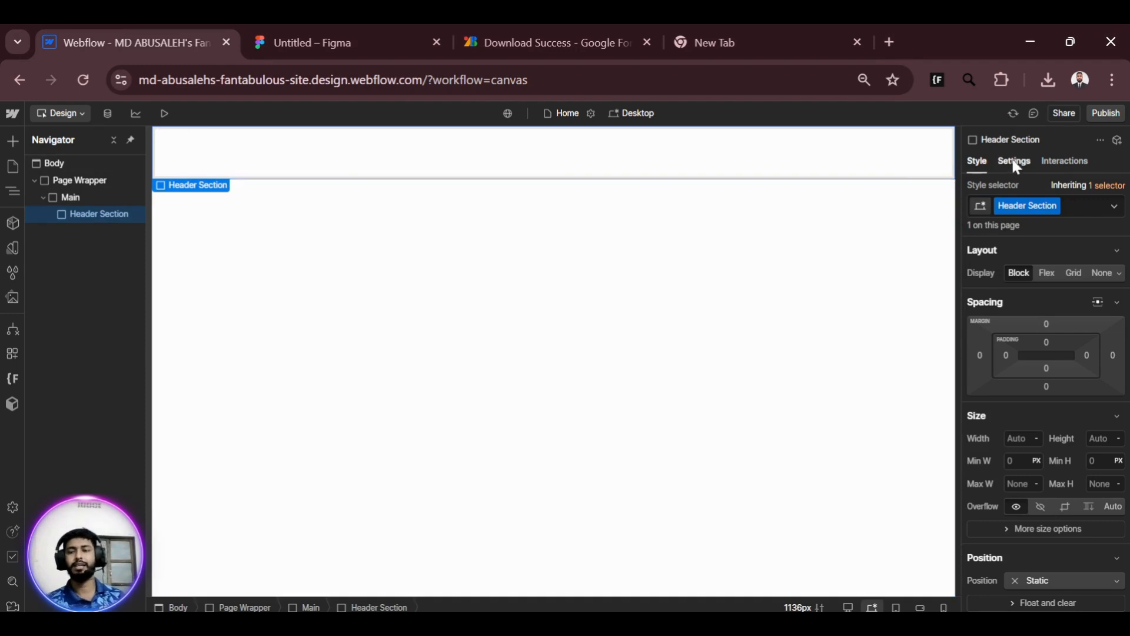
# - Change the HTML tag of the Header Section block to Header
pyautogui.click(1013, 159)
pyautogui.click(1044, 210)
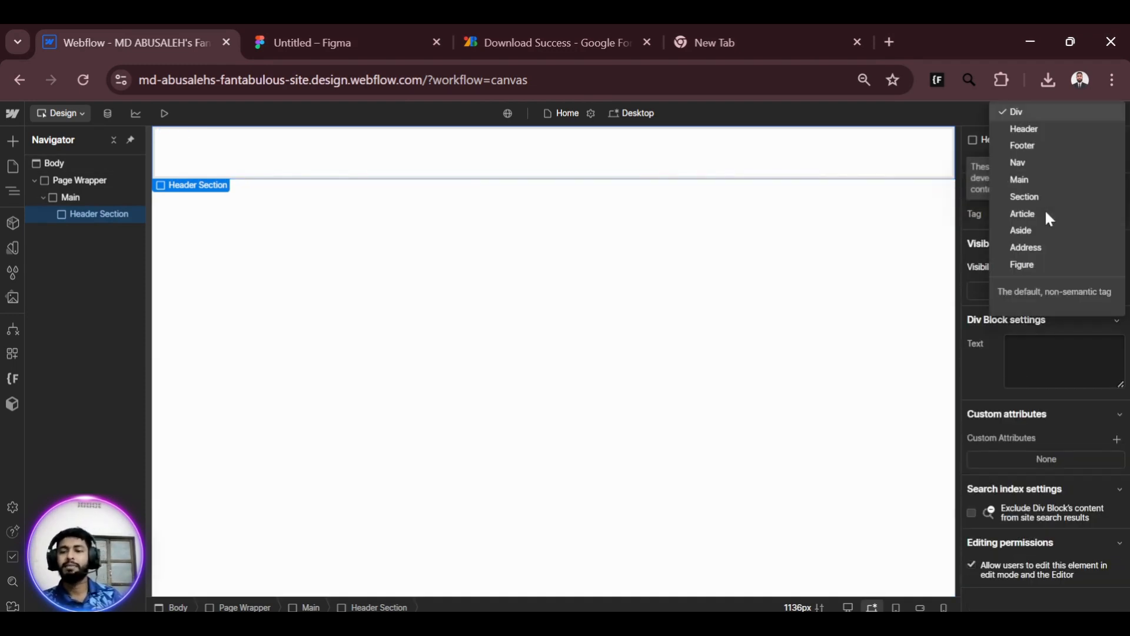
pyautogui.click(1028, 129)
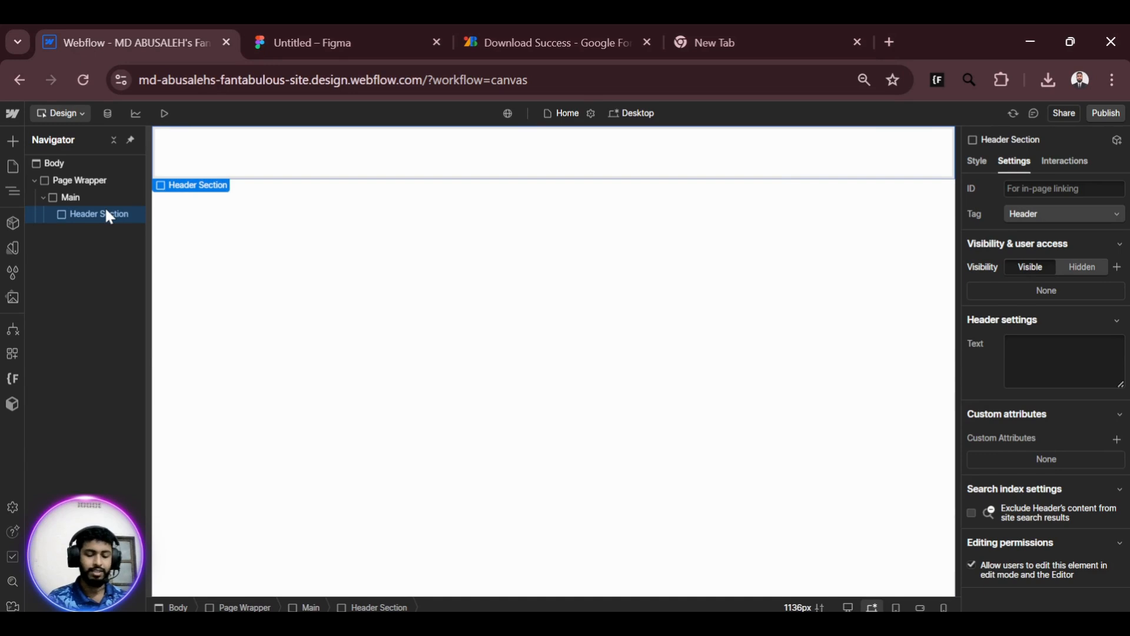
# - Add a div block without a class inside Header Section
pyautogui.hotkey('ctrl', 'k')
pyautogui.write('d')
pyautogui.press('Return')
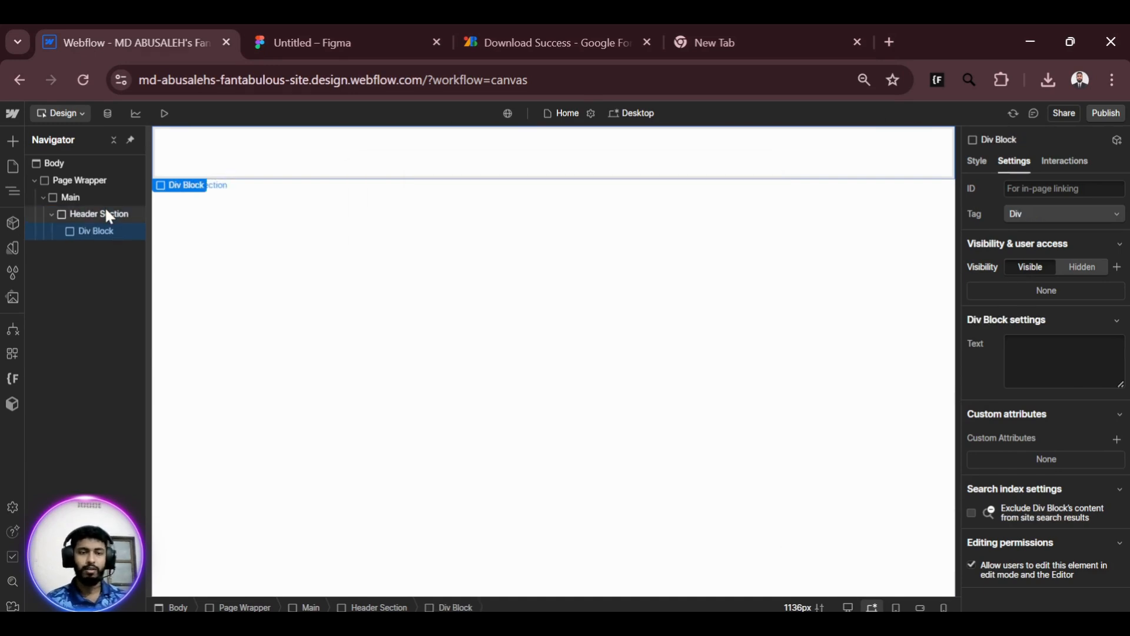
# - Set the Header Section's height to 100 VH and its width to 100%
pyautogui.click(103, 221)
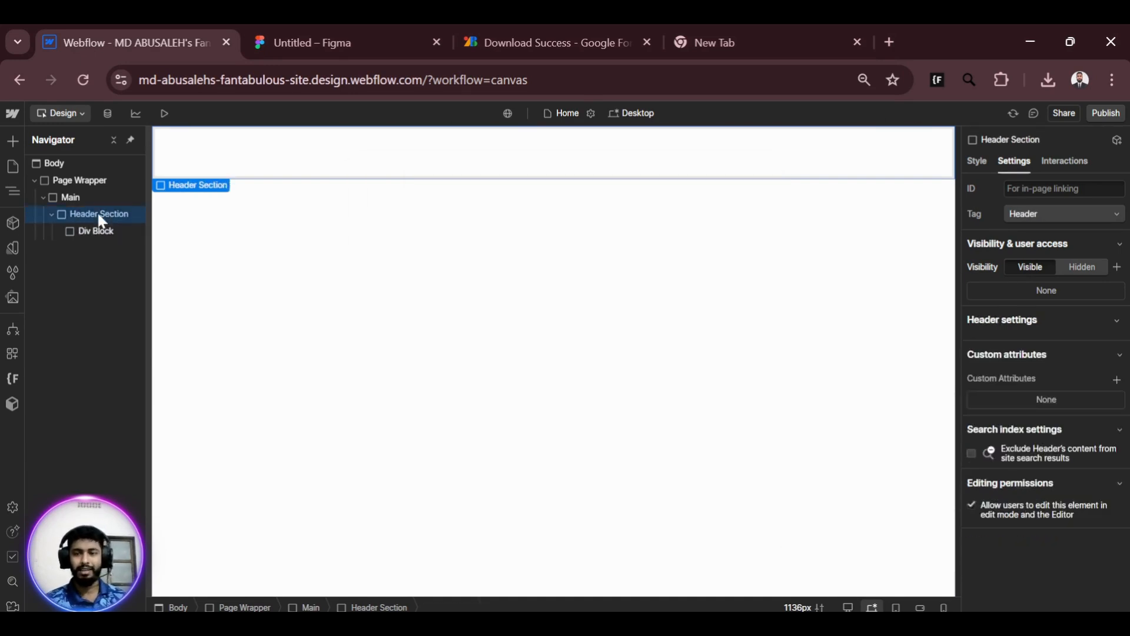
pyautogui.click(976, 160)
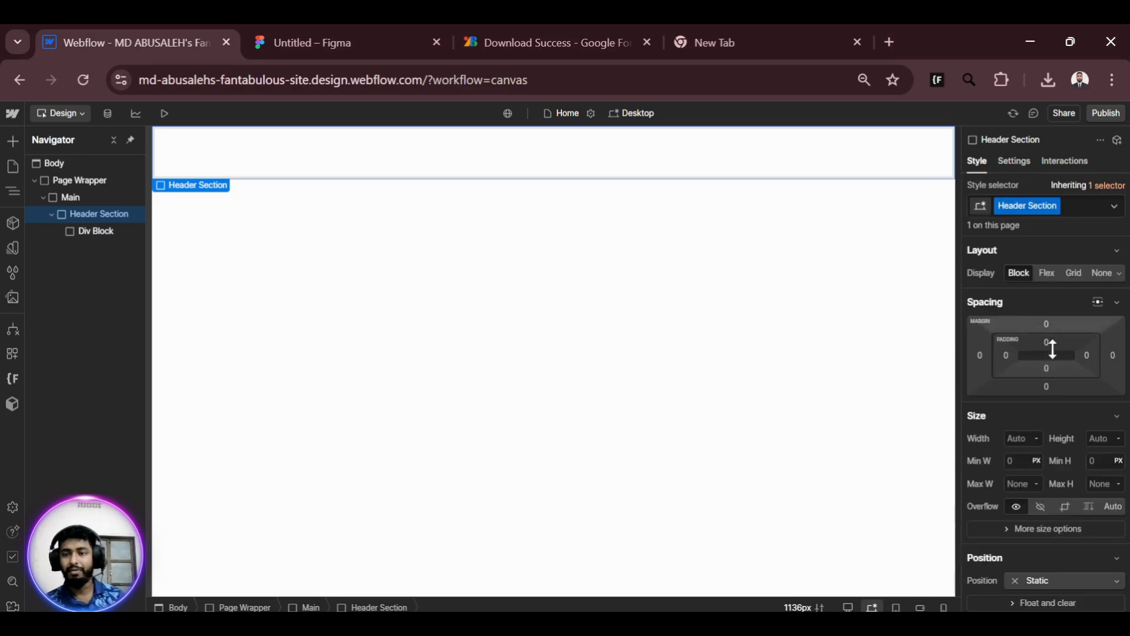
pyautogui.click(1089, 436)
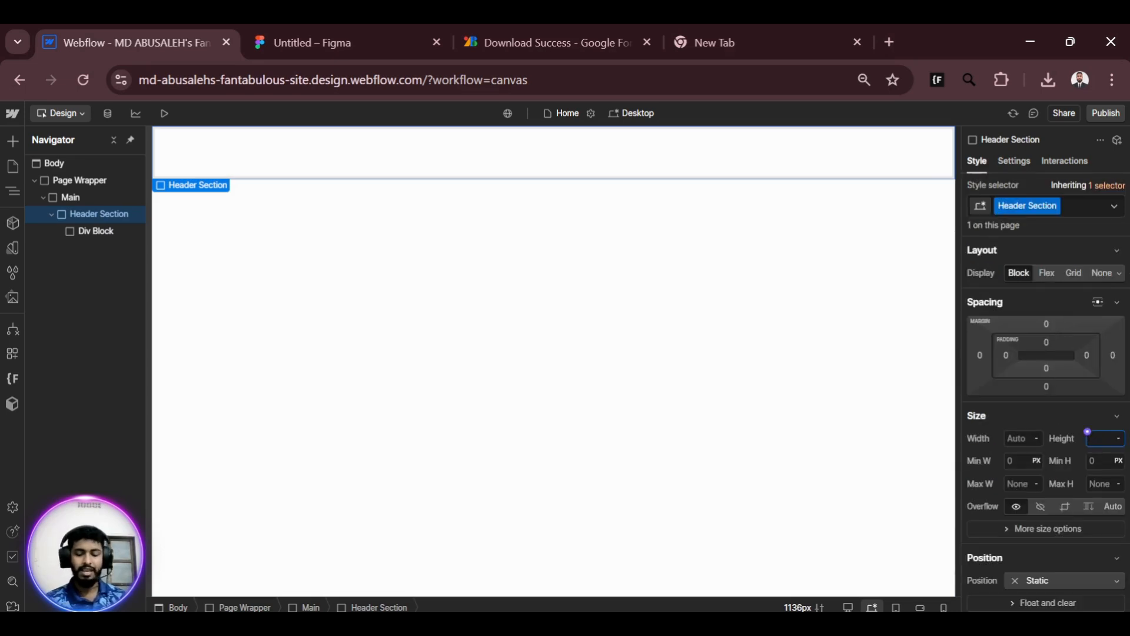
pyautogui.write('100vh')
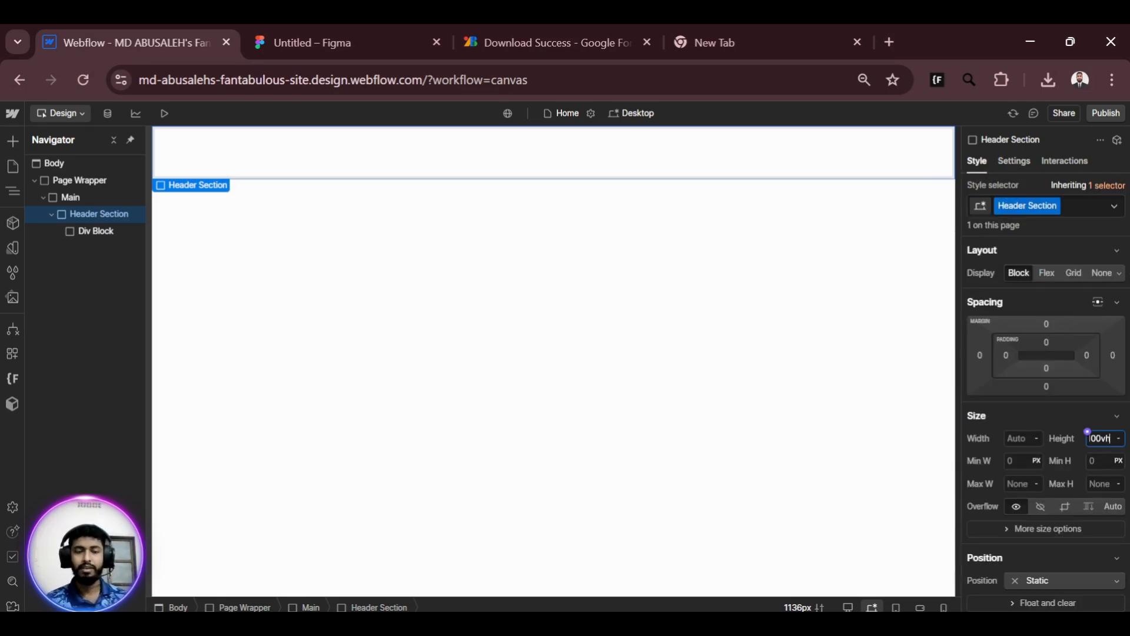
pyautogui.press('Return')
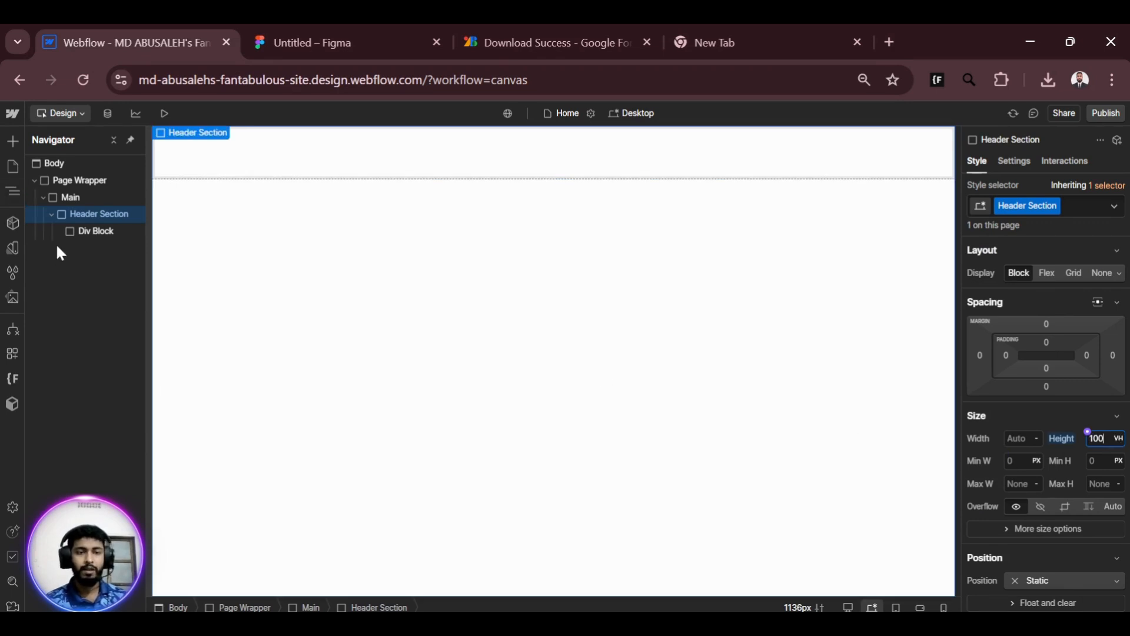
pyautogui.click(1013, 438)
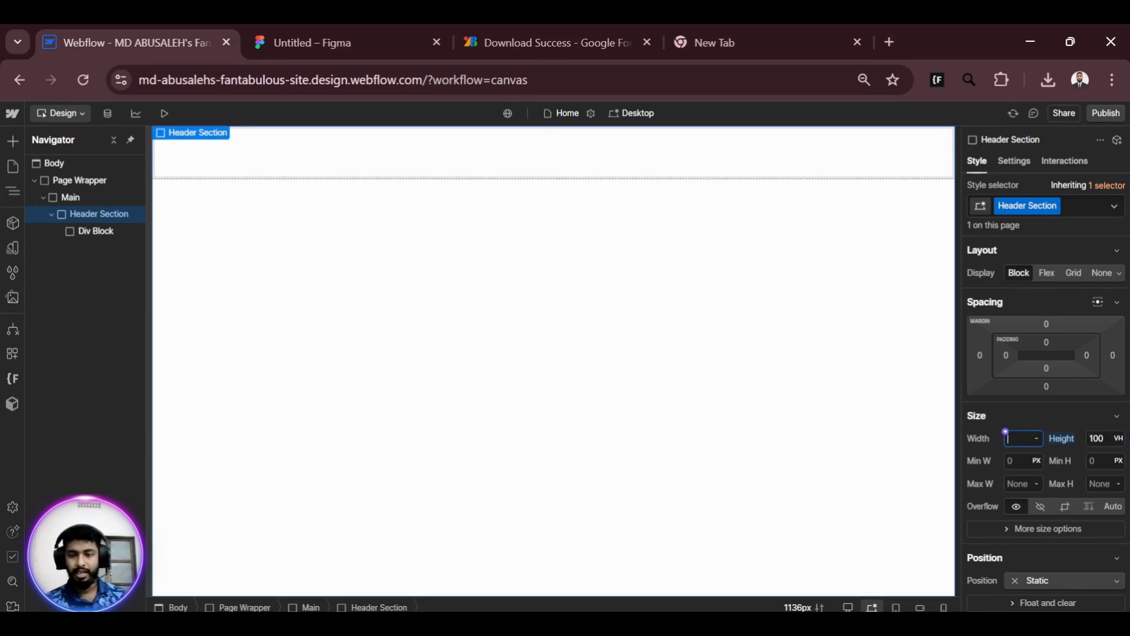
pyautogui.write('100%')
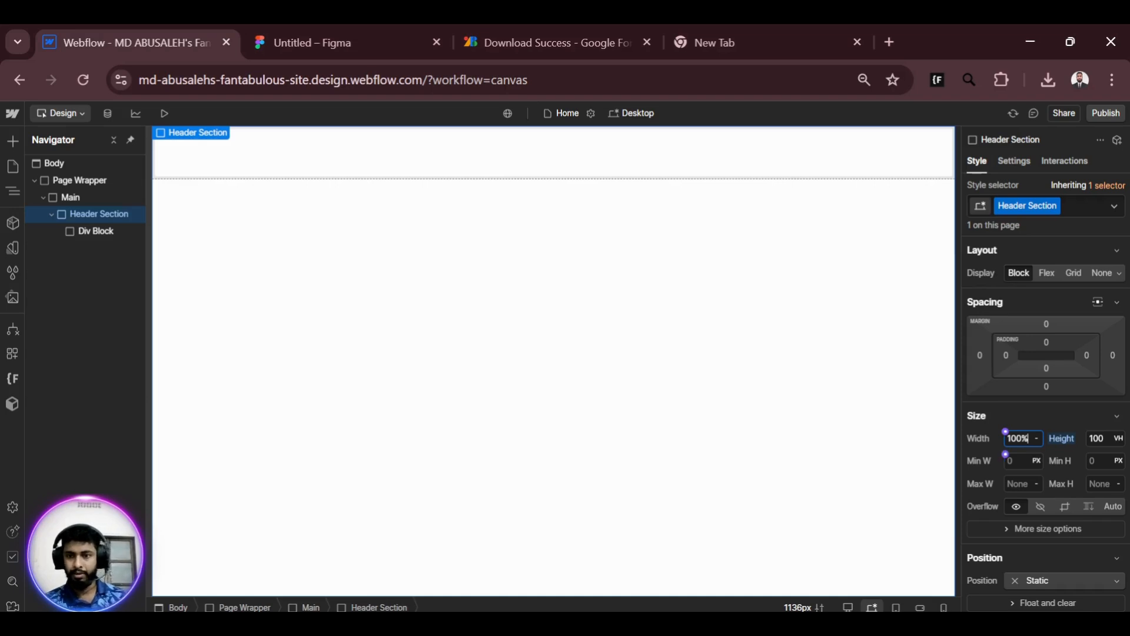
pyautogui.press('Return')
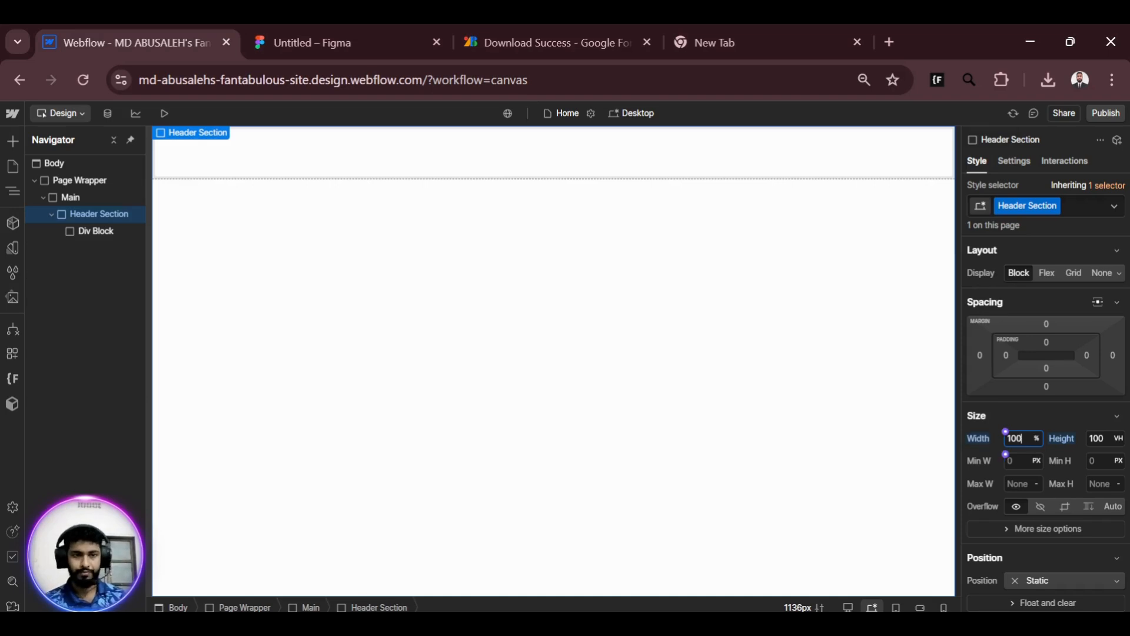
# - Make the Header Section a flex container with its children centered on both the X and Y axes
pyautogui.click(1047, 273)
pyautogui.click(1072, 319)
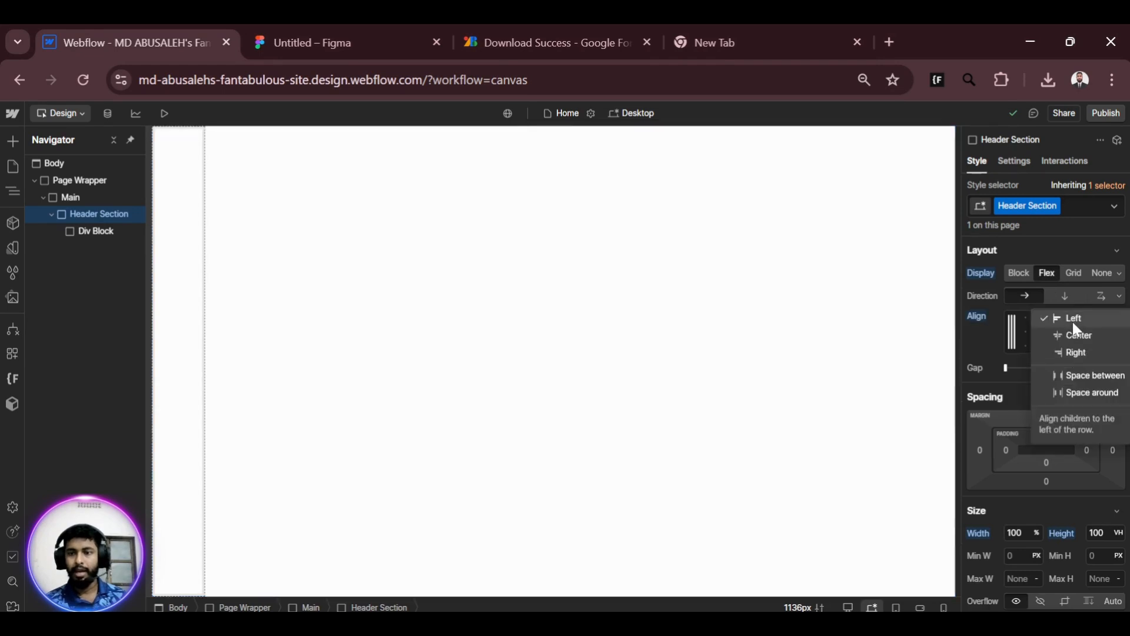
pyautogui.click(1073, 336)
pyautogui.click(1073, 341)
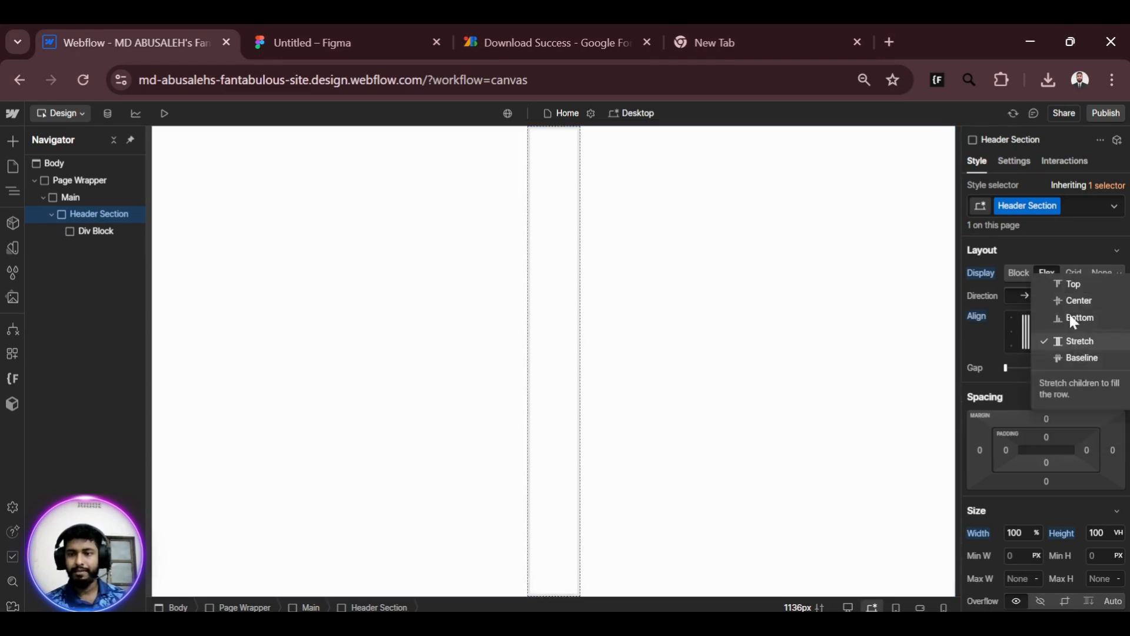
pyautogui.click(1072, 301)
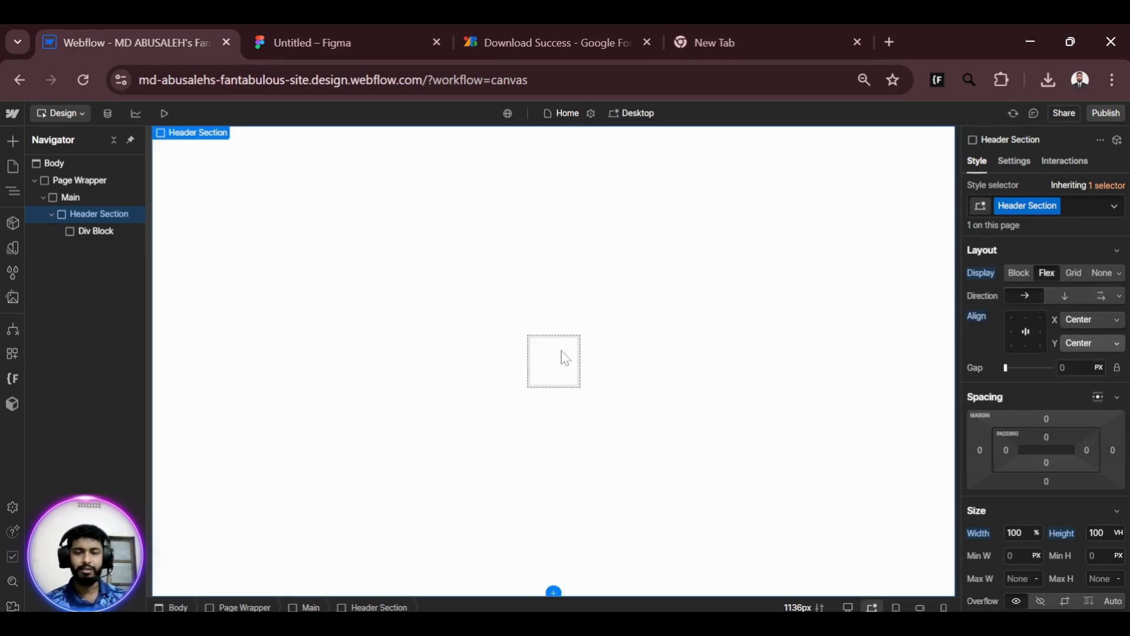
# - Give the div block inside Header Section a new class named Cards Animation
pyautogui.click(93, 231)
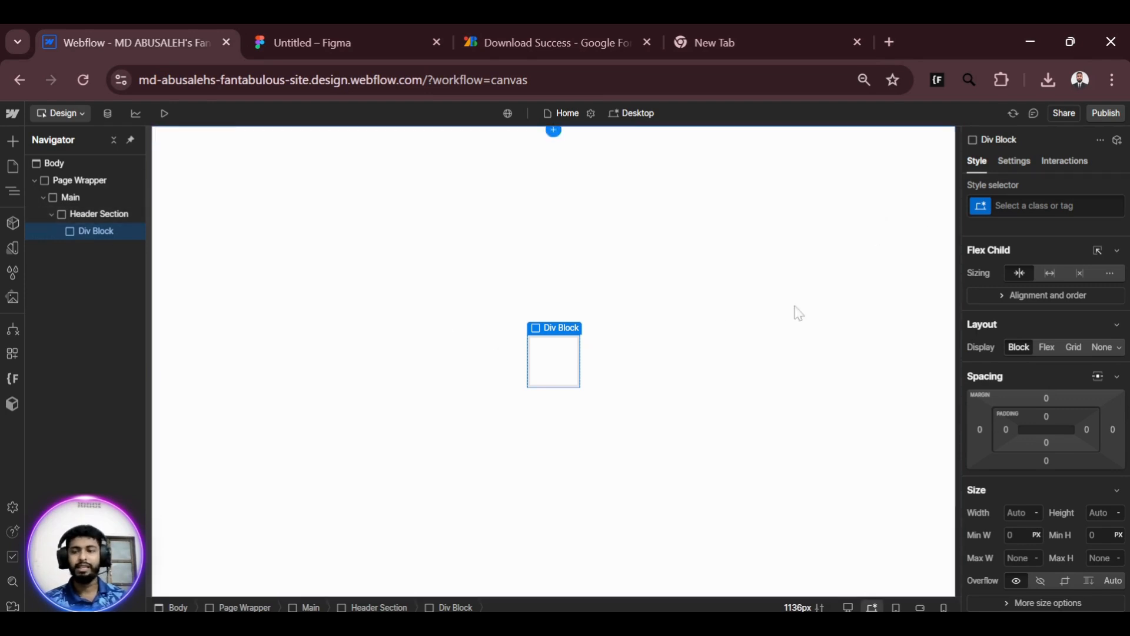
pyautogui.click(1036, 206)
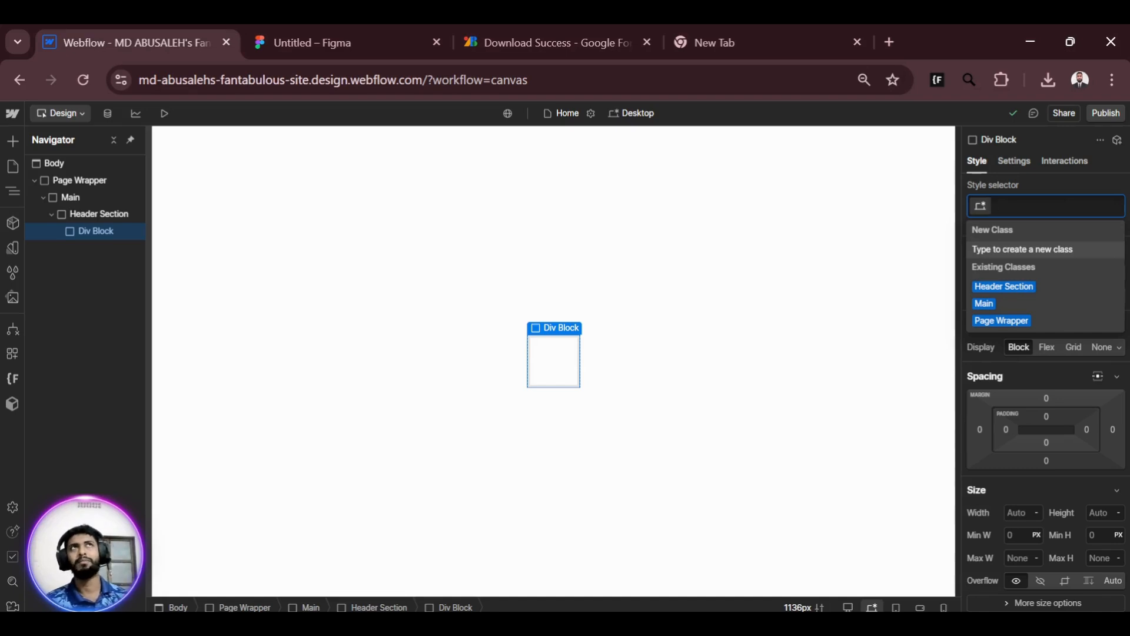
pyautogui.write('Cards')
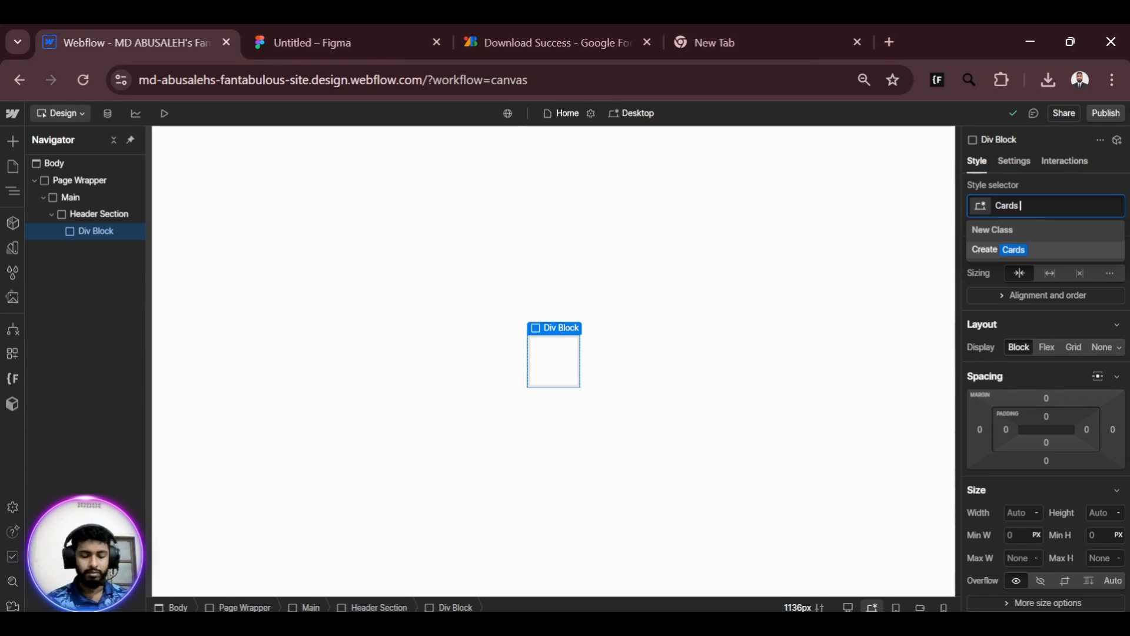
pyautogui.write(' Animation')
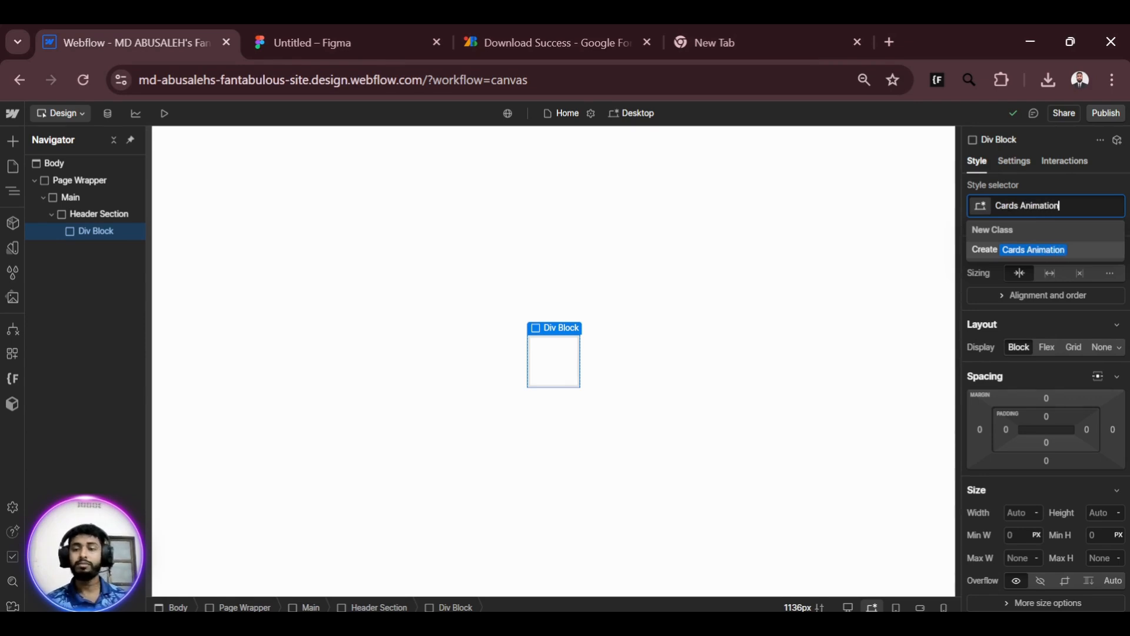
pyautogui.press('Return')
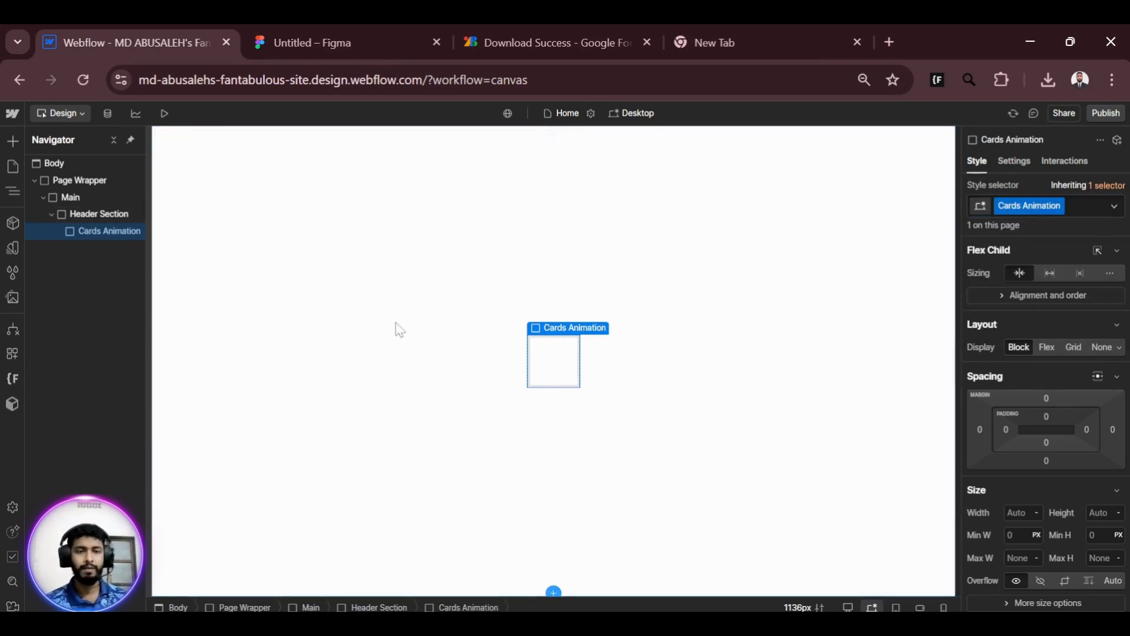
# - Set the Cards Animation block's width and height to 400 px each
pyautogui.click(1007, 510)
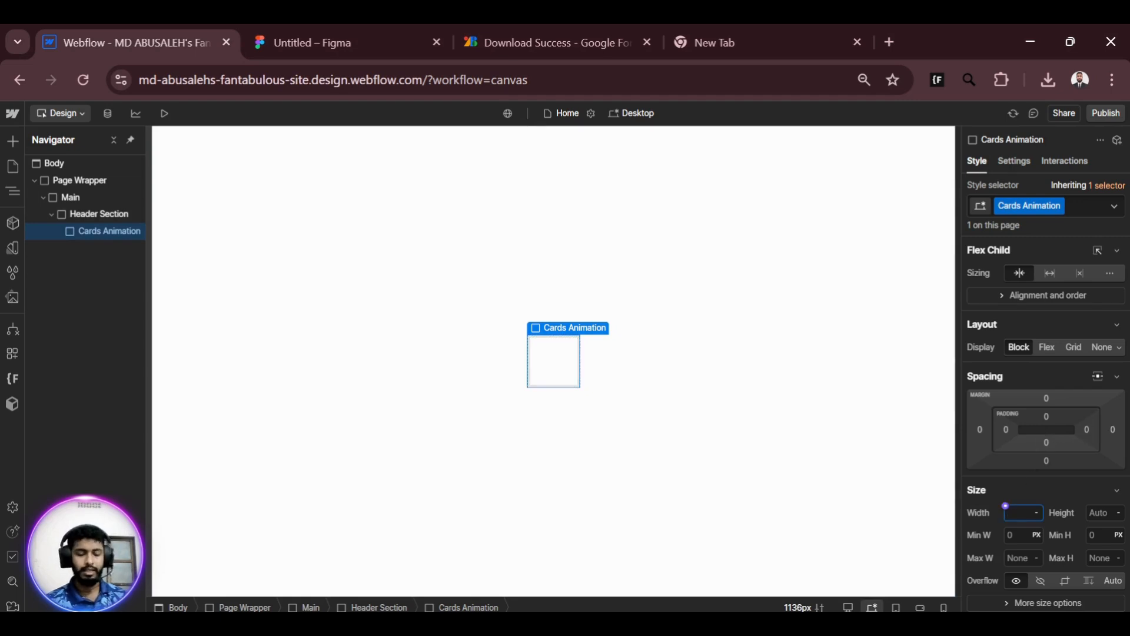
pyautogui.write('1')
pyautogui.press('BackSpace')
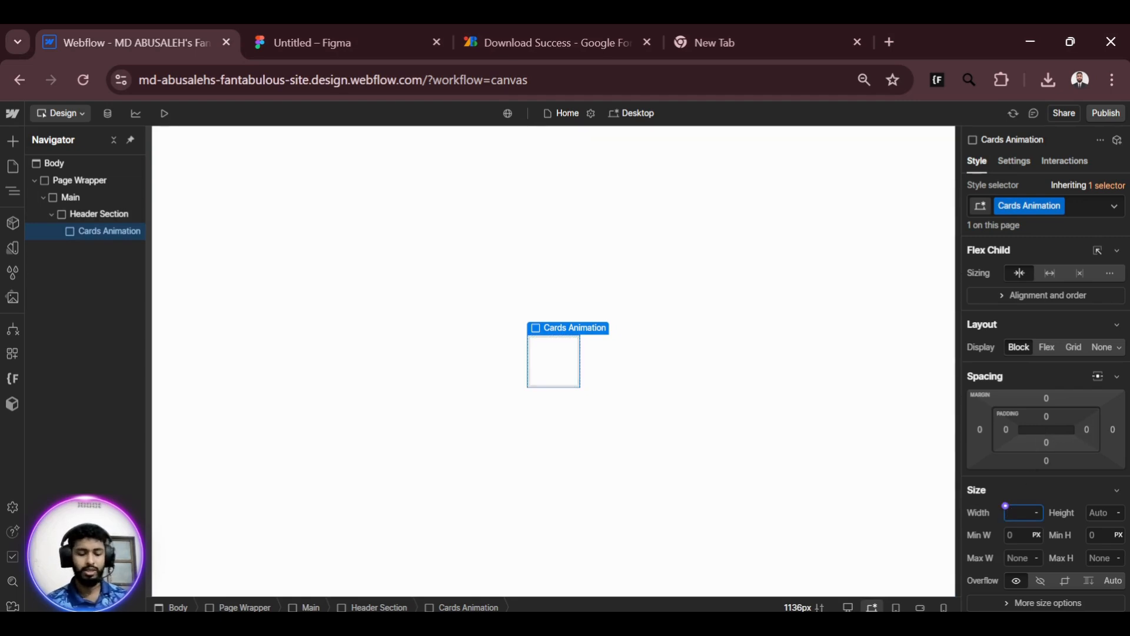
pyautogui.write('400')
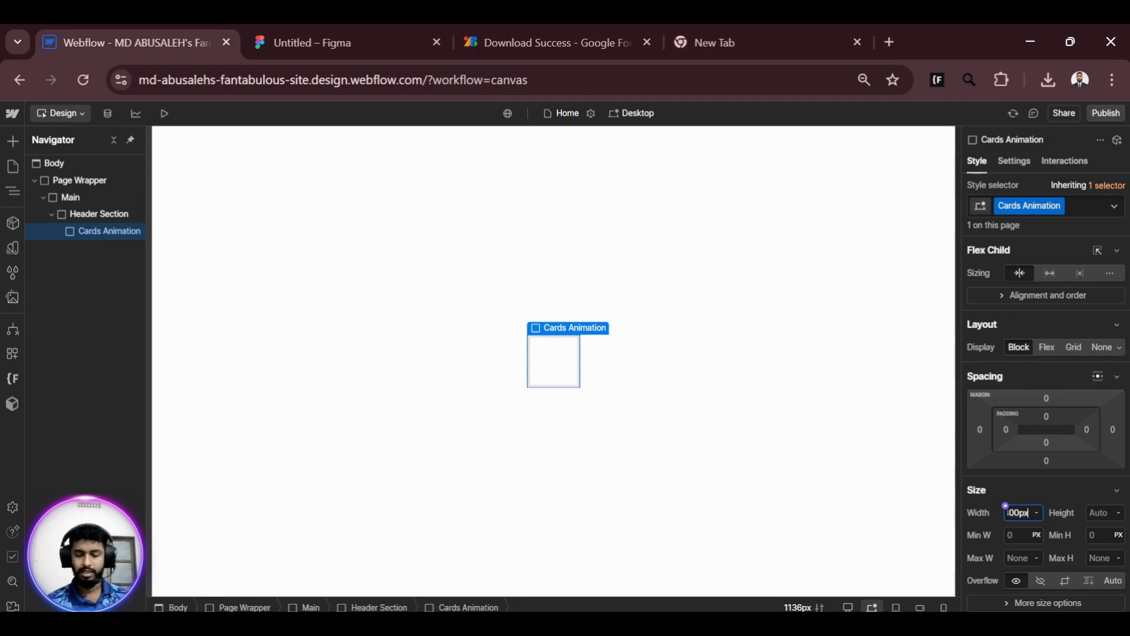
pyautogui.press('Return')
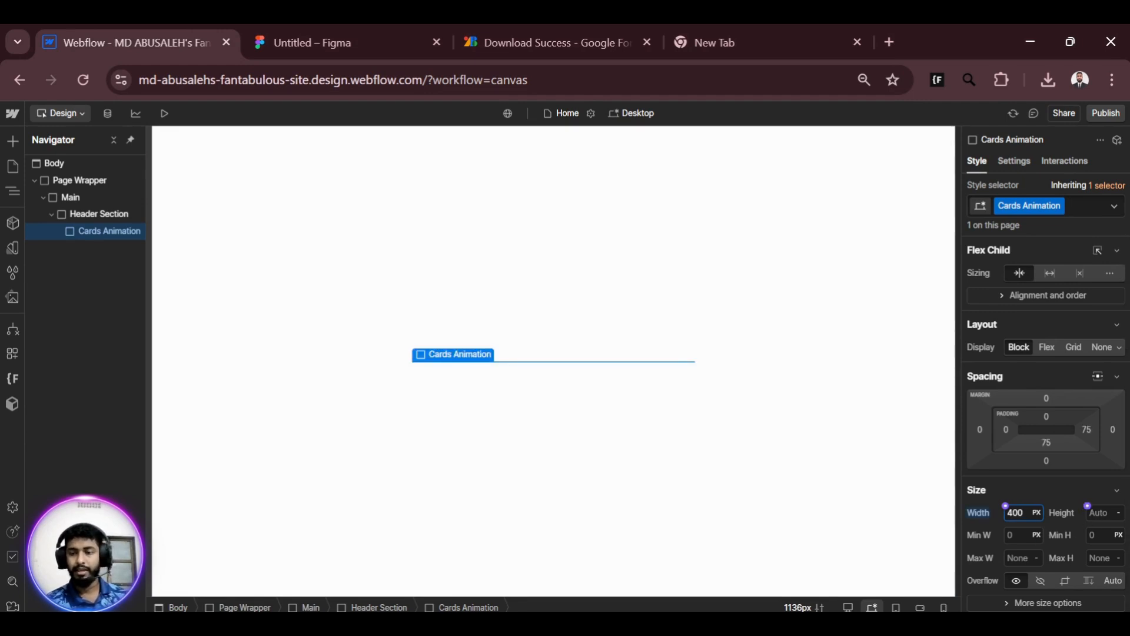
pyautogui.click(1099, 512)
pyautogui.write('400')
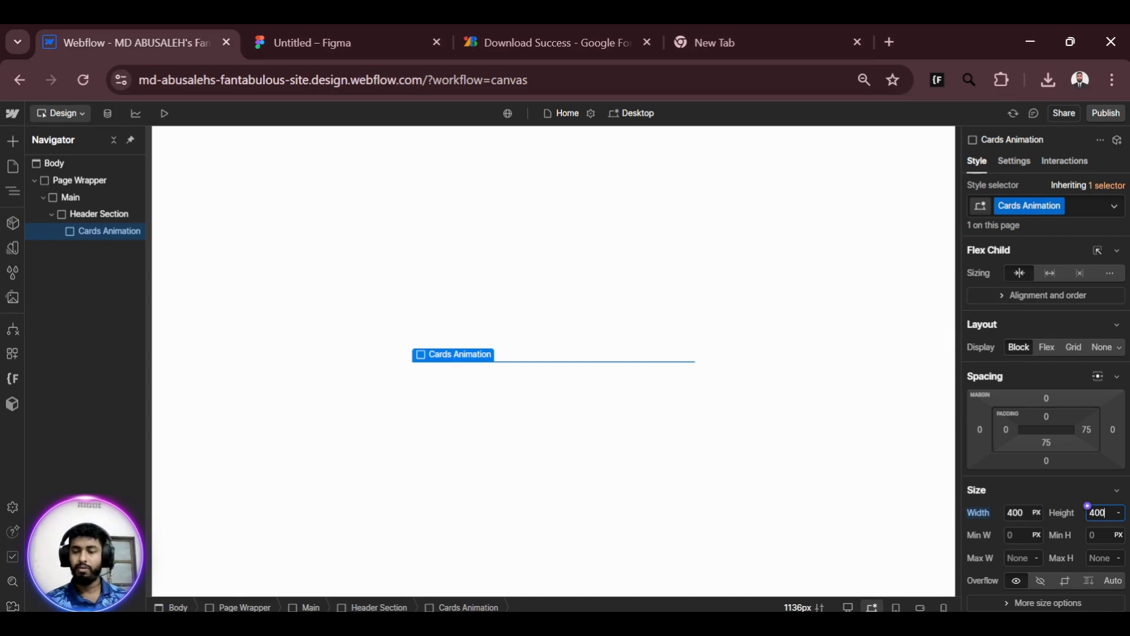
pyautogui.press('Return')
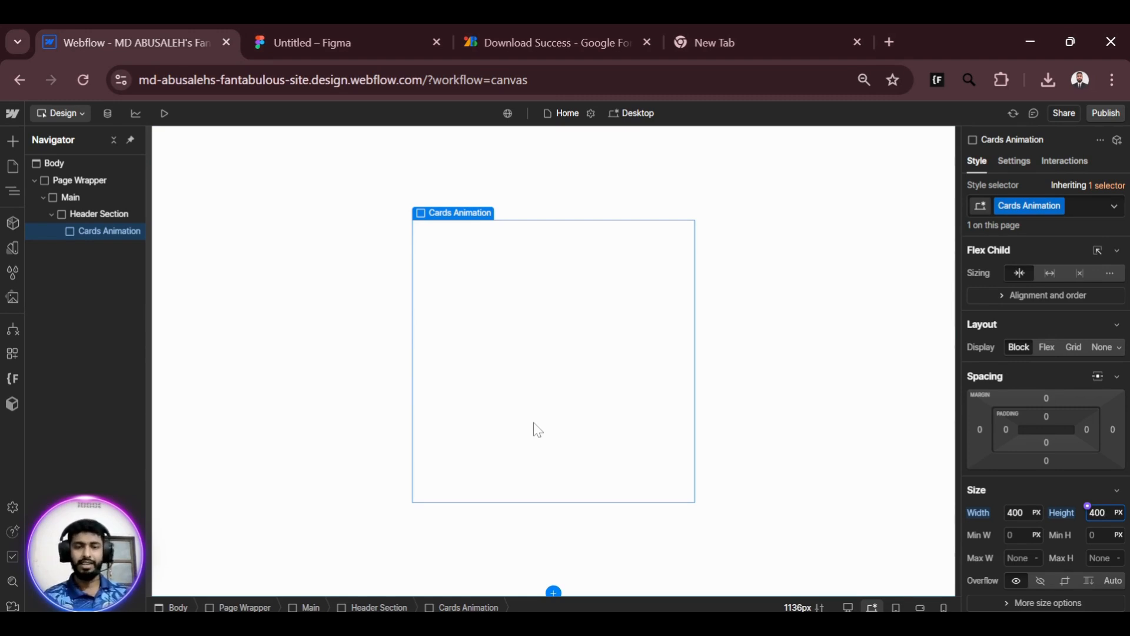
# - Set the Header Section's background color to black
pyautogui.click(887, 463)
pyautogui.scroll(-5, 1012, 510)
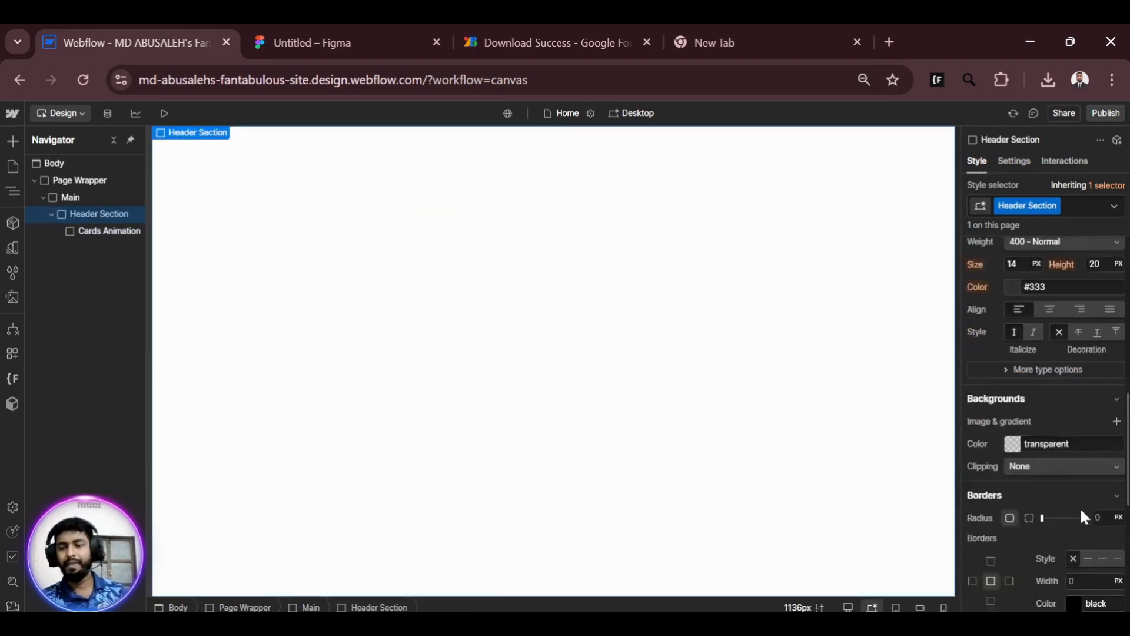
pyautogui.scroll(-3, 1059, 447)
pyautogui.scroll(3, 1039, 389)
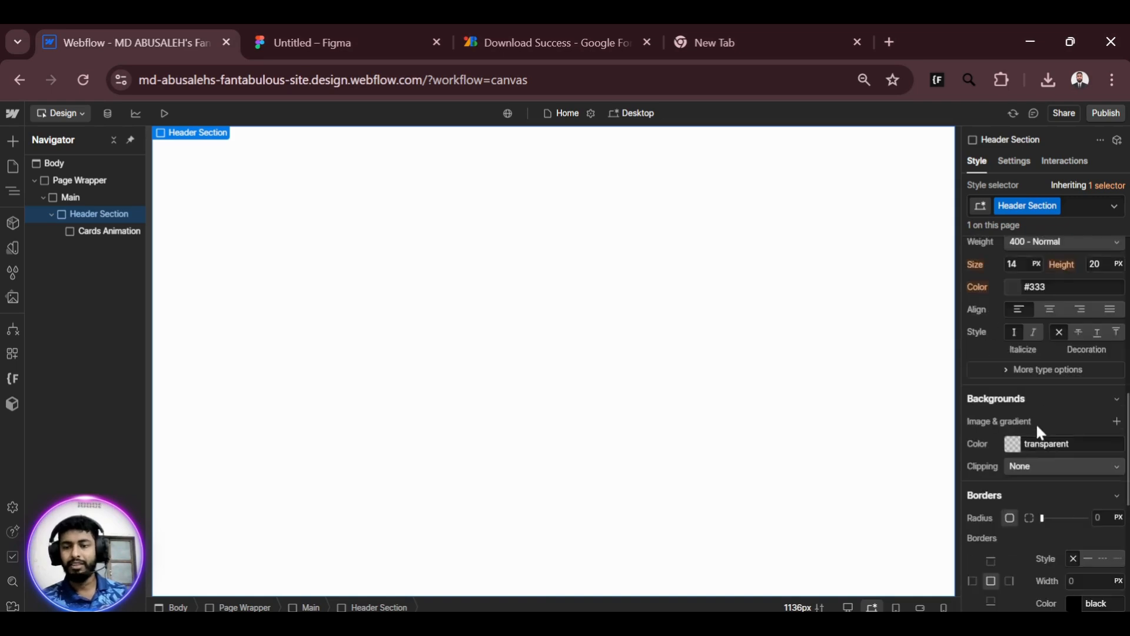
pyautogui.click(1019, 451)
pyautogui.moveTo(1035, 318); pyautogui.dragTo(1057, 522)
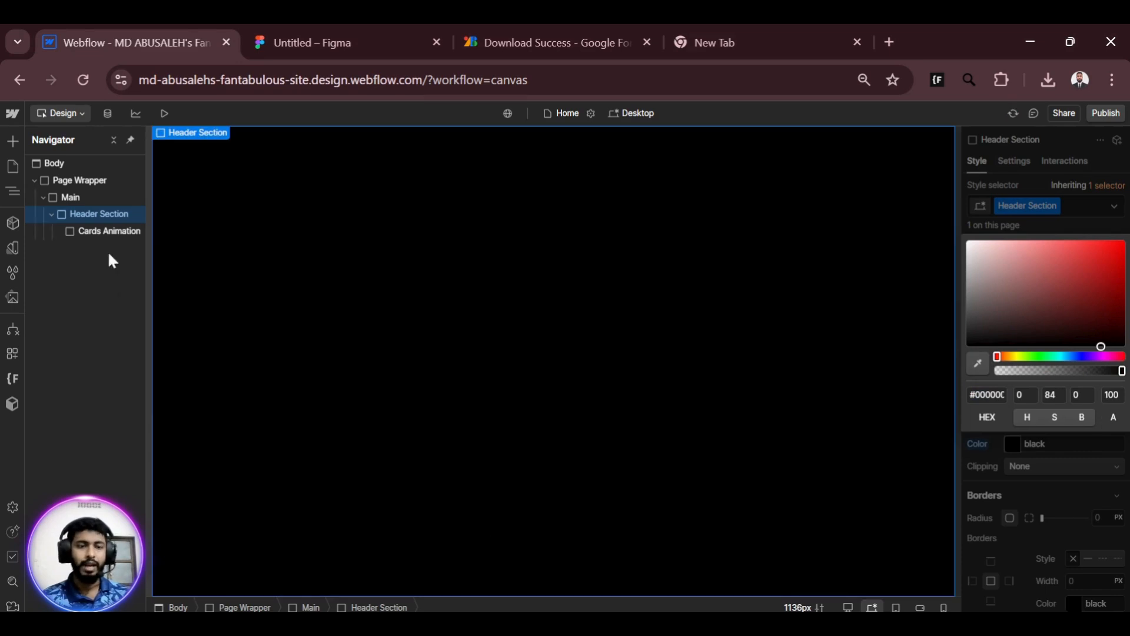
# - Give the Cards Animation block a bright lime green background color, #a6ff00
pyautogui.click(108, 231)
pyautogui.scroll(-3, 1013, 424)
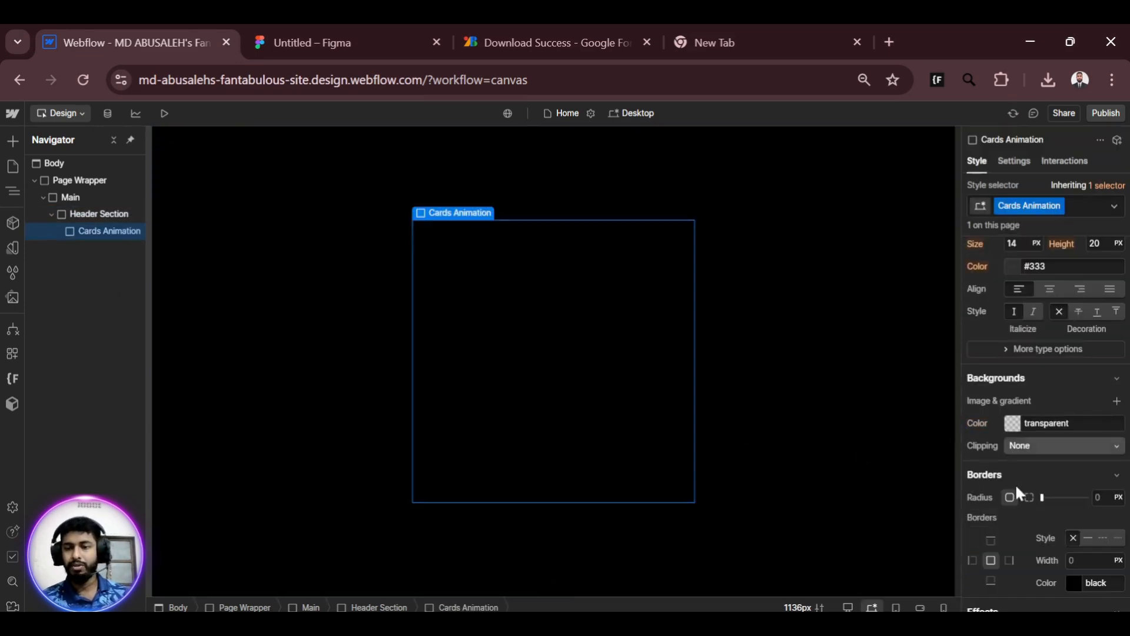
pyautogui.click(1018, 429)
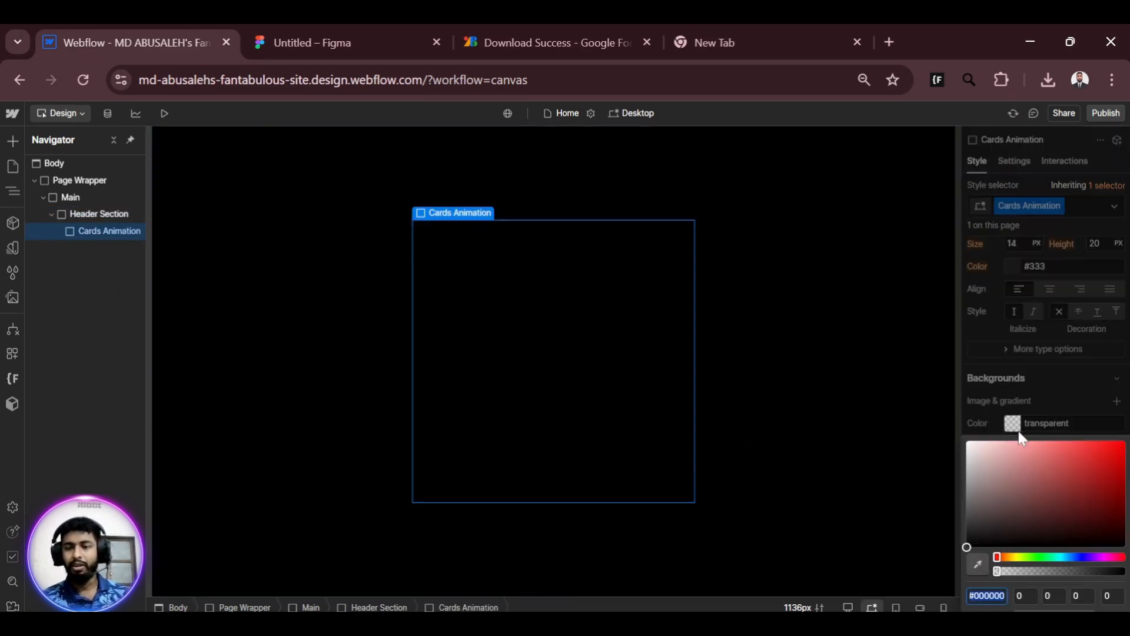
pyautogui.click(1024, 556)
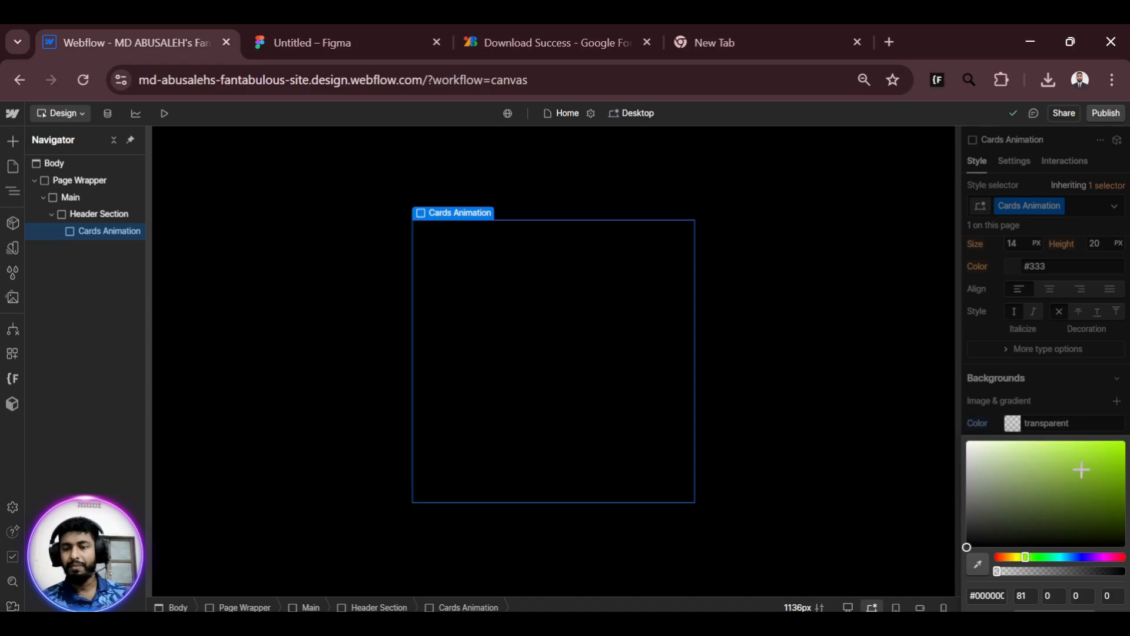
pyautogui.moveTo(1082, 469); pyautogui.dragTo(1116, 422)
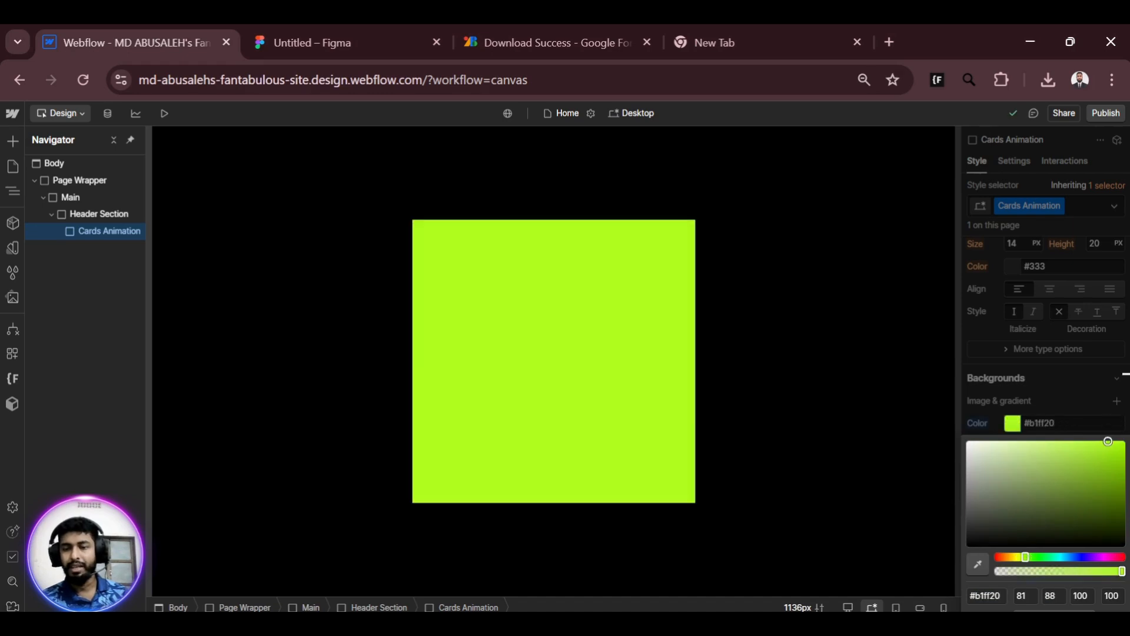
pyautogui.click(758, 340)
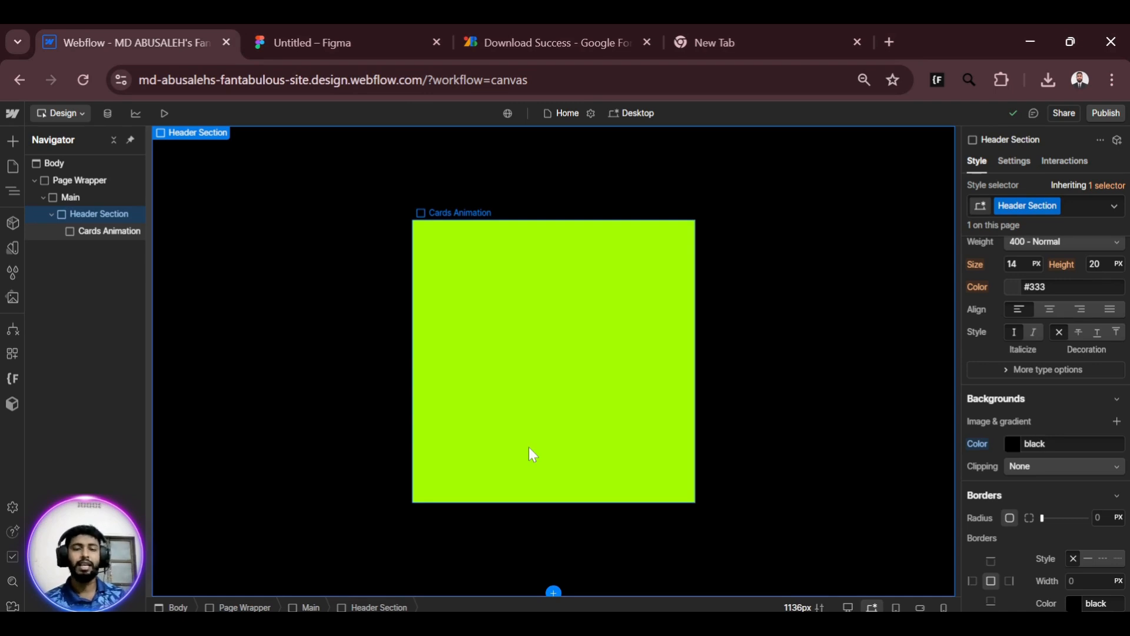
# - Add a Mouse move over element trigger to Cards Animation with the Play mouse animation action and 70% smoothing
pyautogui.click(96, 231)
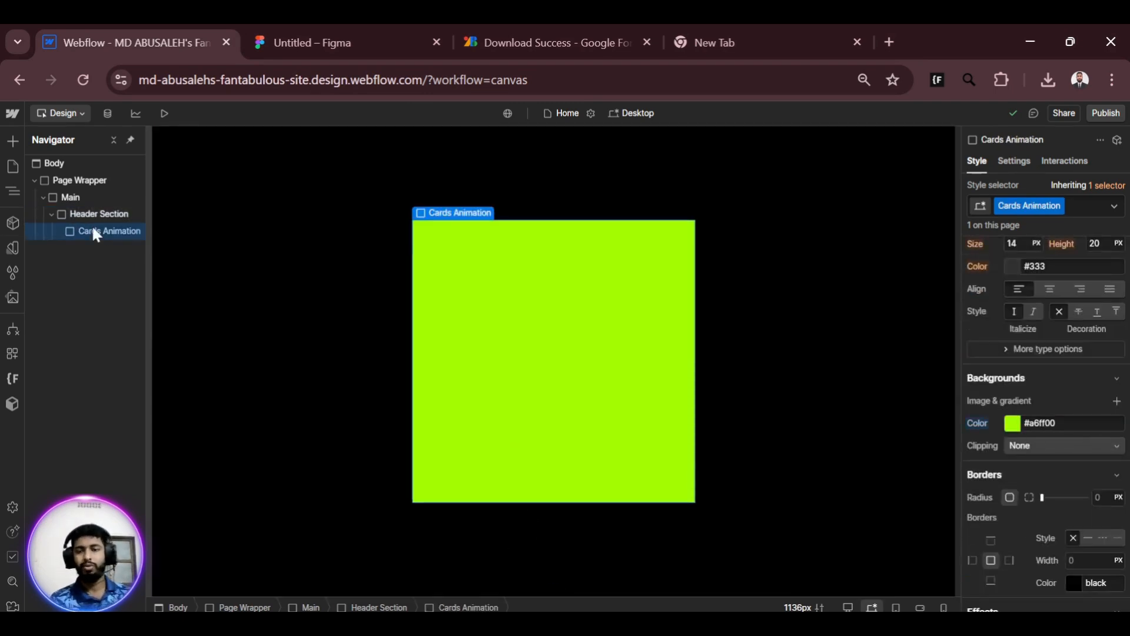
pyautogui.click(1075, 168)
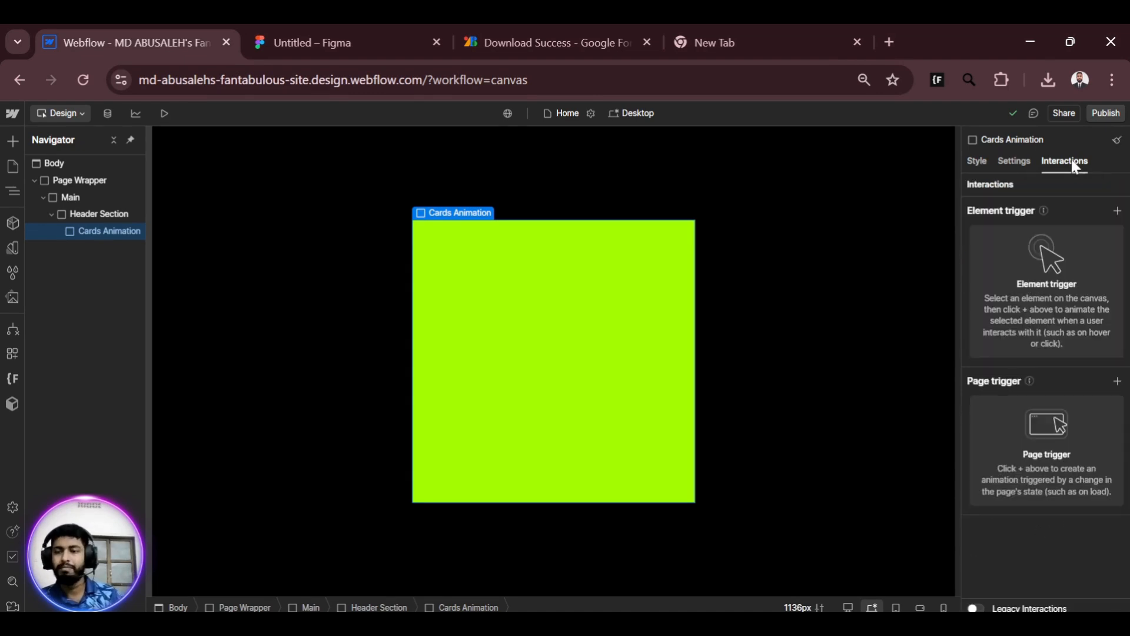
pyautogui.click(1118, 212)
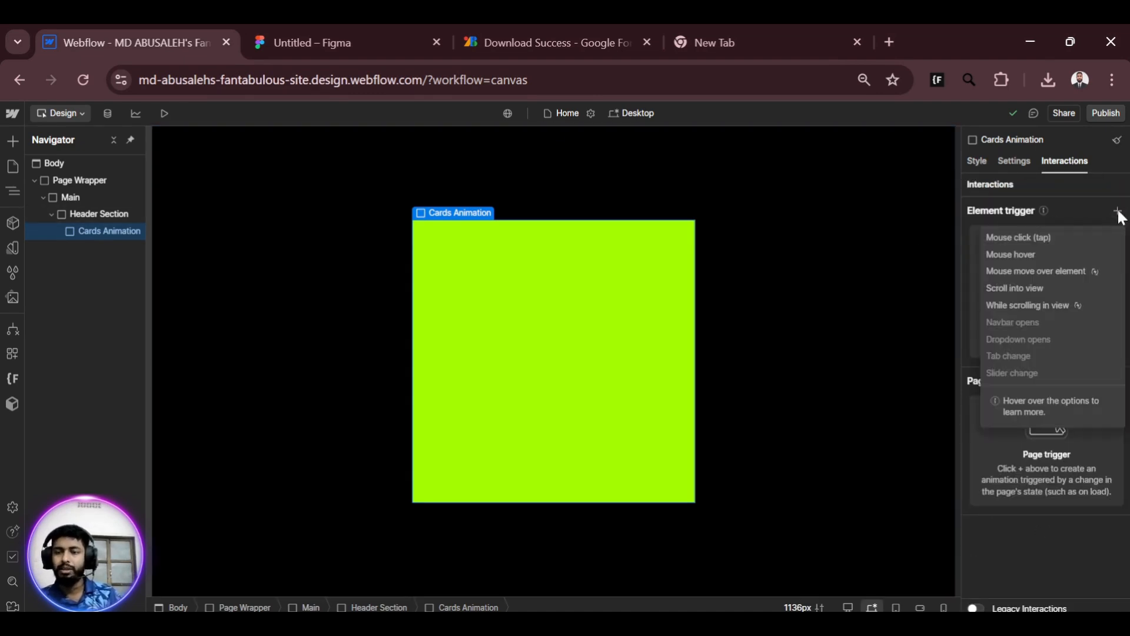
pyautogui.click(1047, 269)
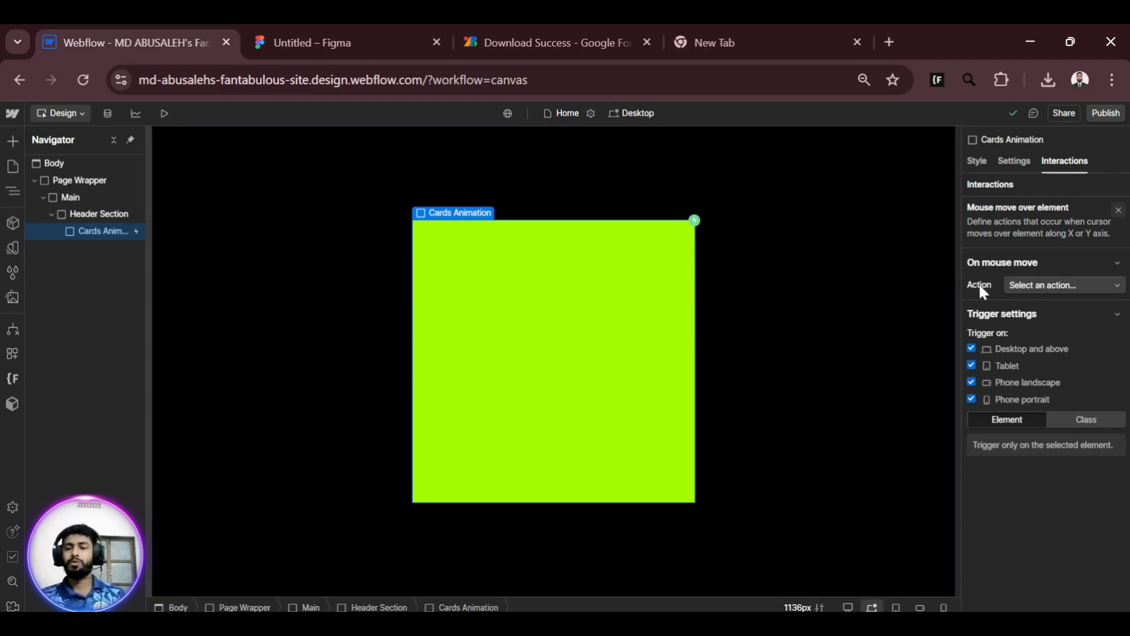
pyautogui.click(1040, 285)
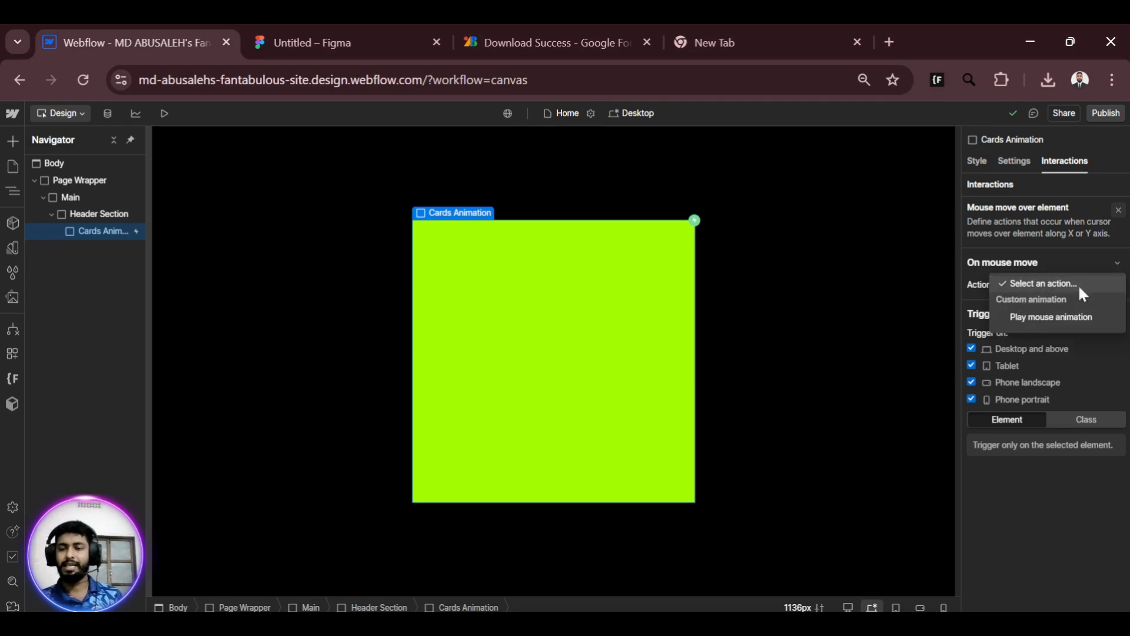
pyautogui.click(1057, 316)
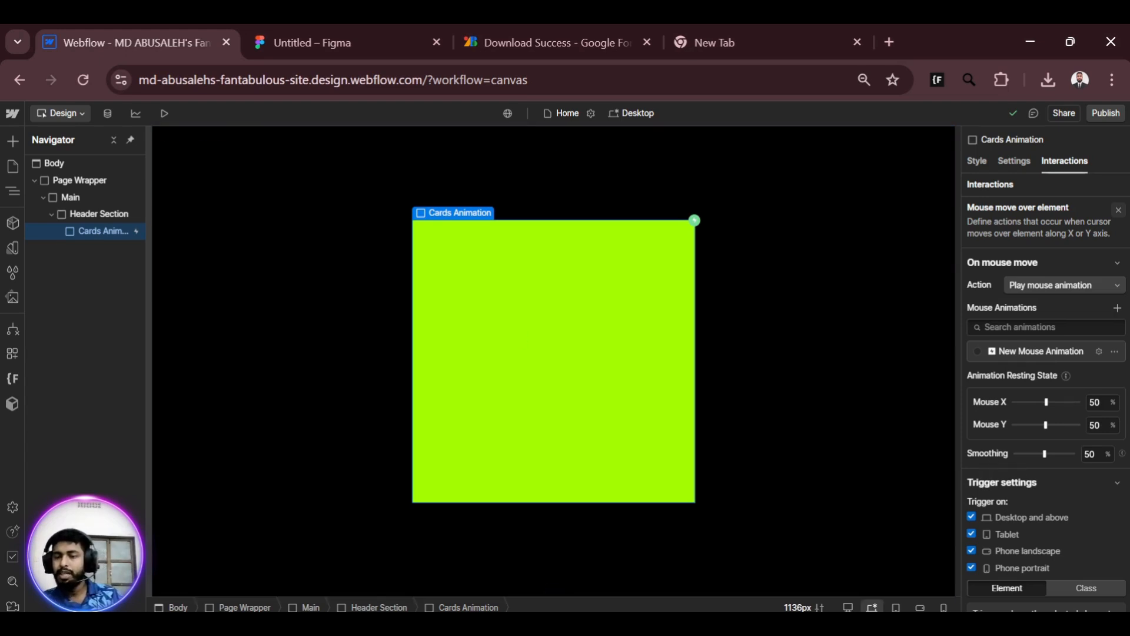
pyautogui.click(1090, 454)
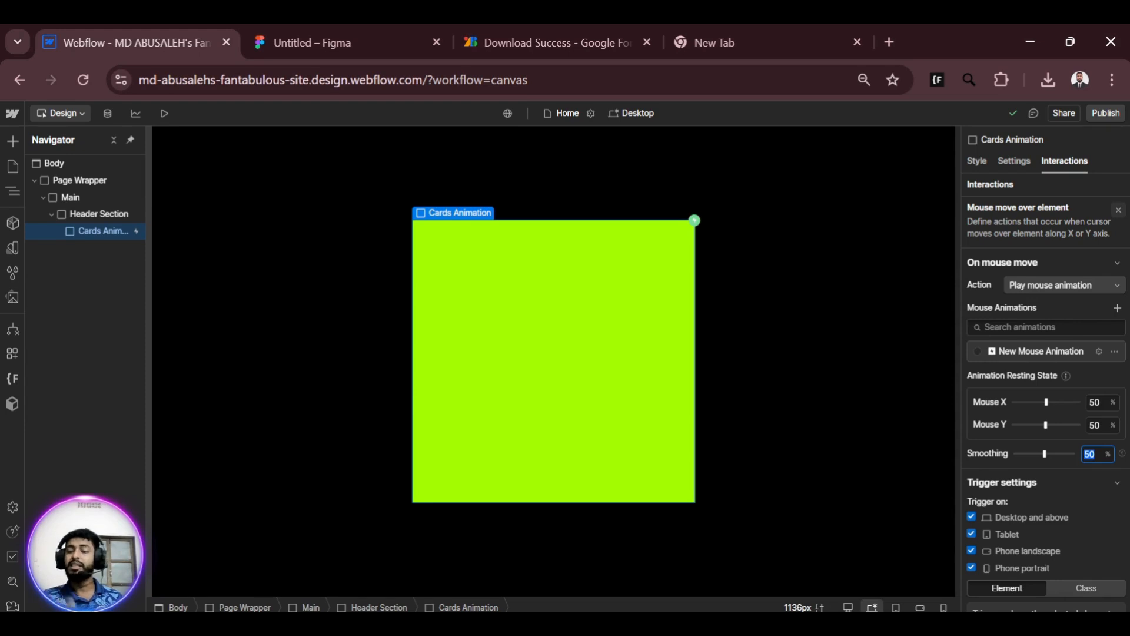
pyautogui.write('70')
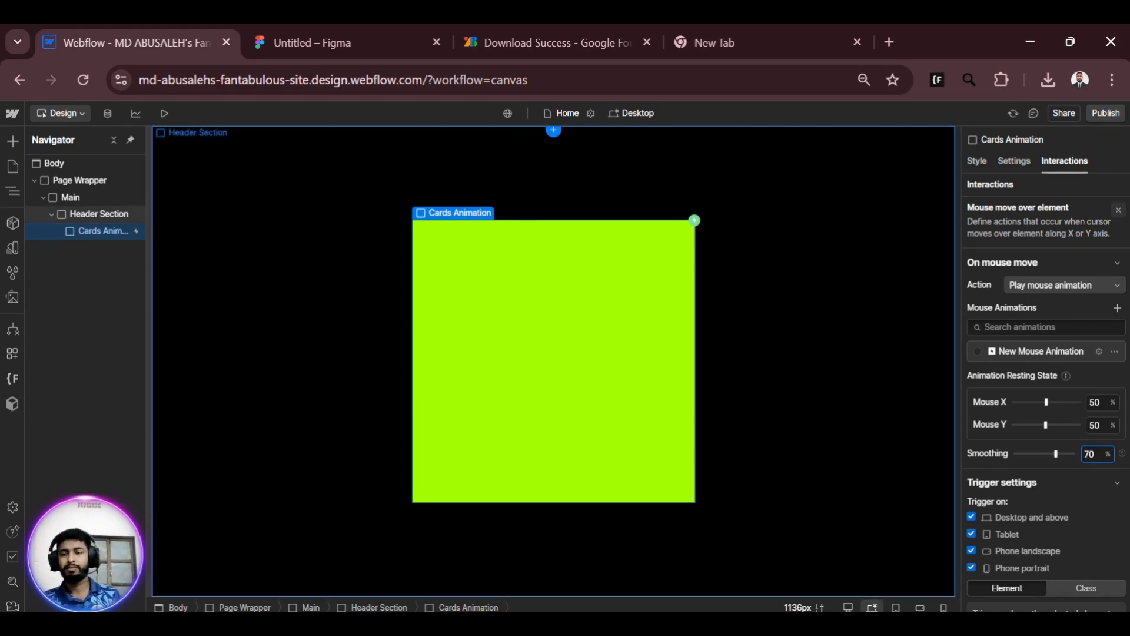
# - Create a new mouse animation, keeping its default name, and add a Rotate action for Cards Animation to the Mouse X Actions
pyautogui.click(1118, 309)
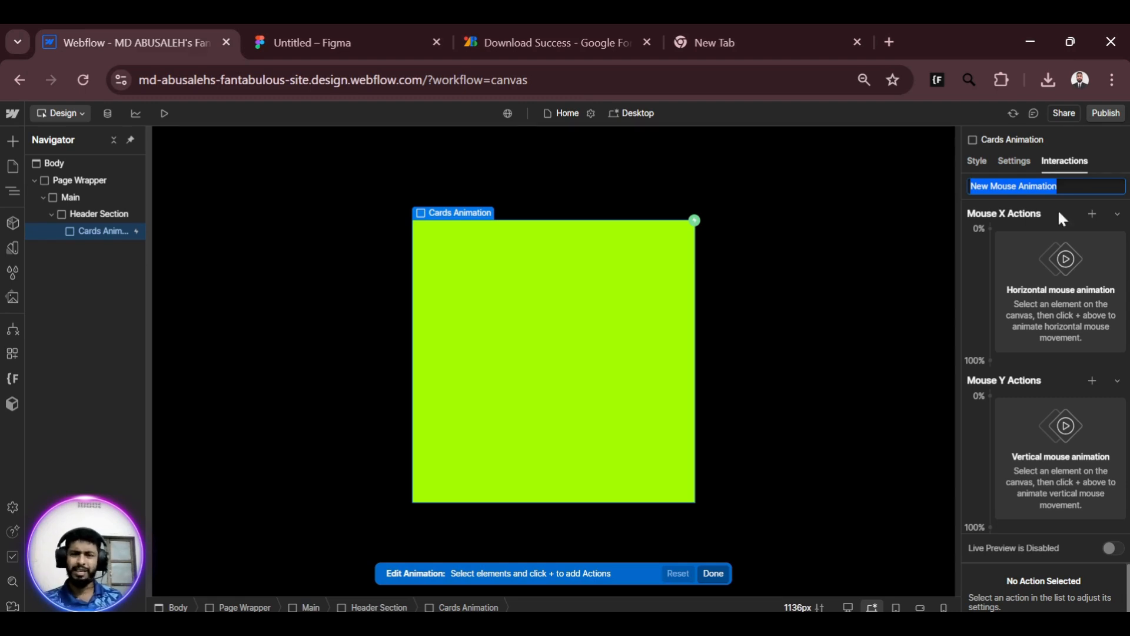
pyautogui.click(1042, 240)
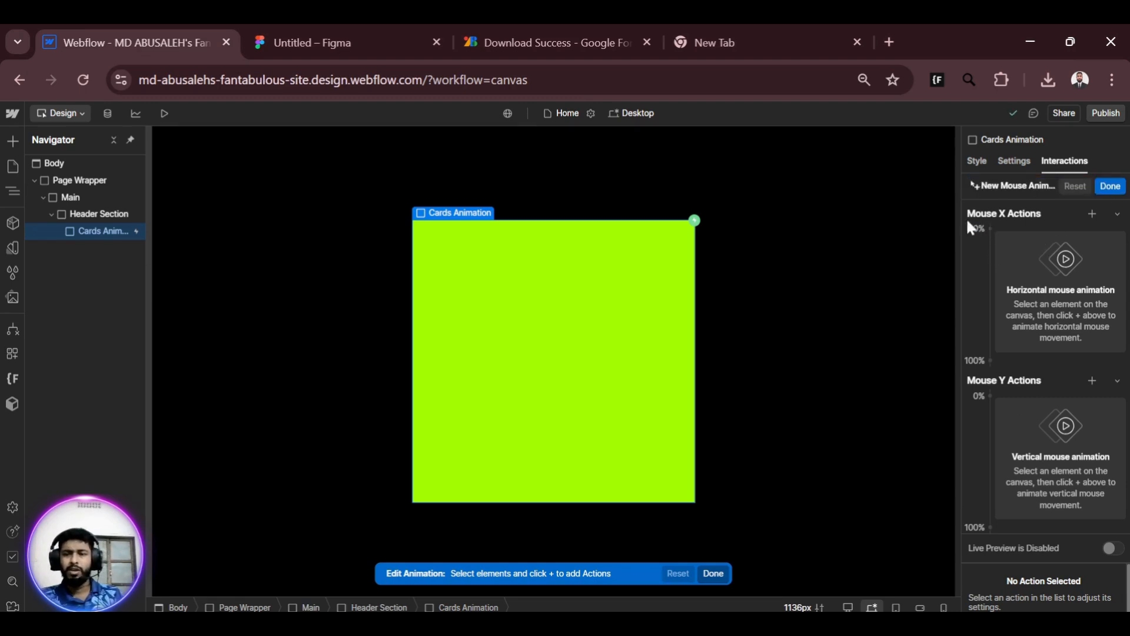
pyautogui.click(1091, 213)
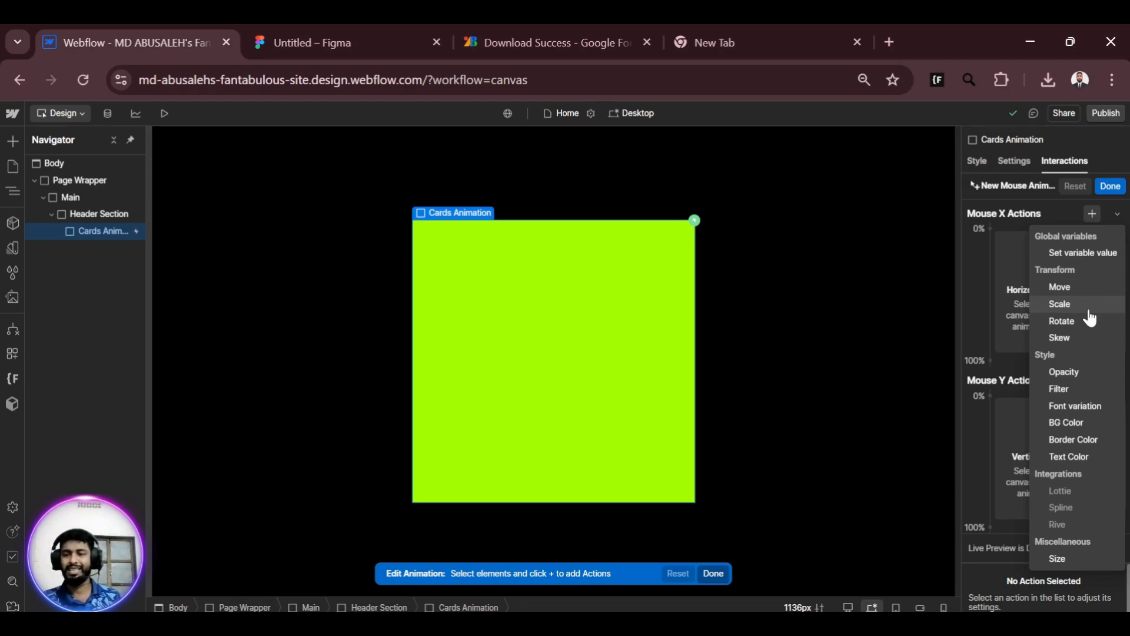
pyautogui.click(1059, 323)
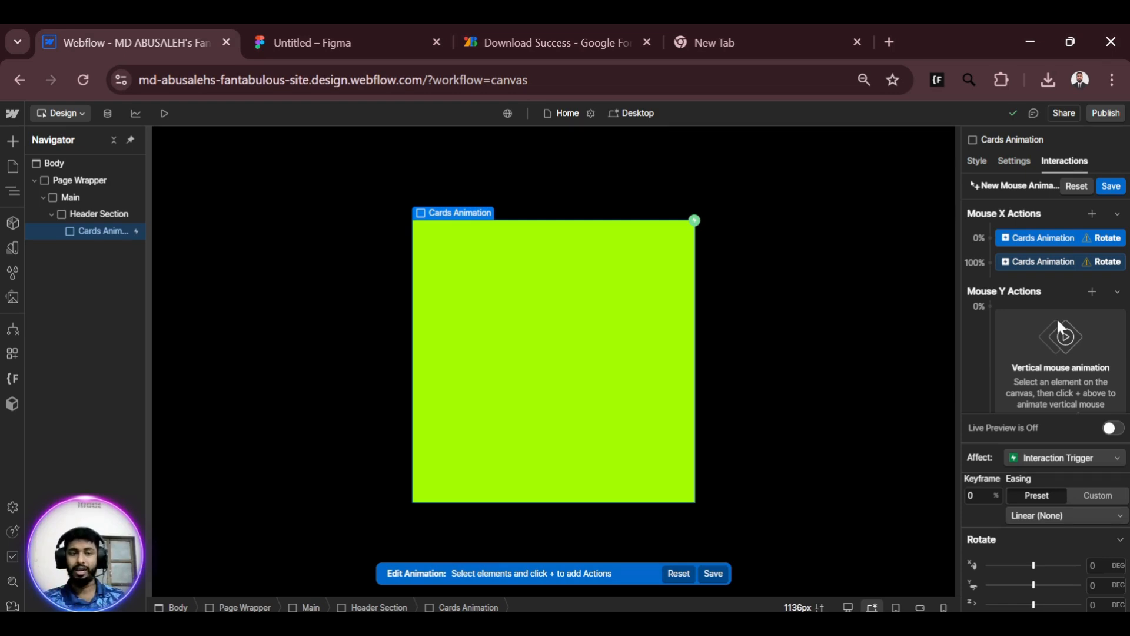
# - Set the Header Section's self perspective distance to 1000 px in its 2D & 3D transform settings
pyautogui.click(89, 218)
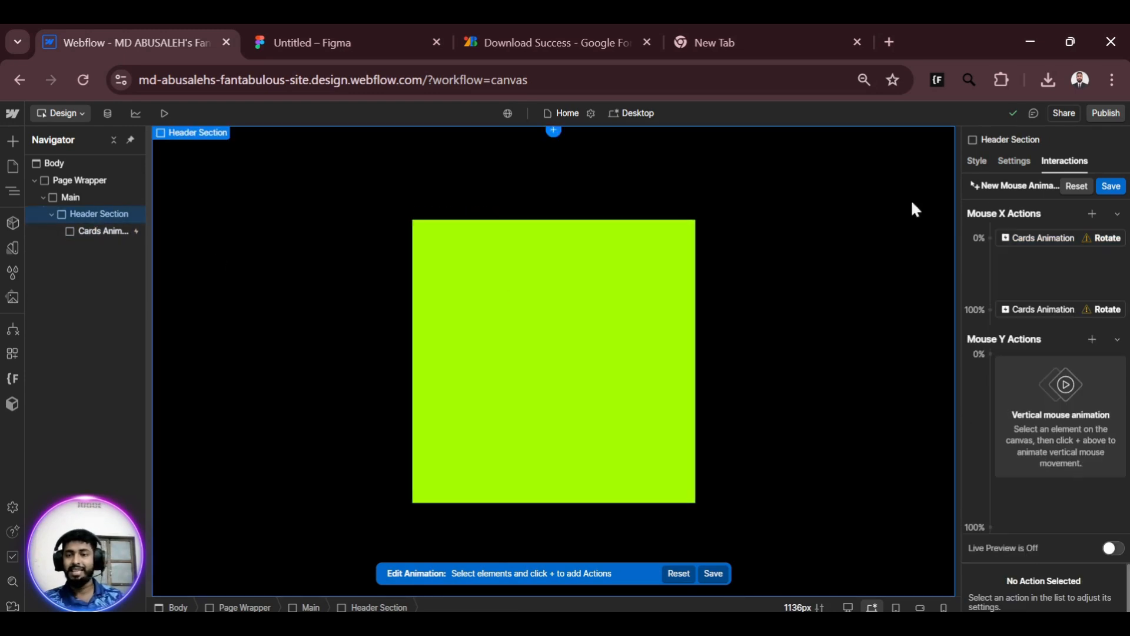
pyautogui.click(975, 164)
pyautogui.scroll(-10, 1063, 407)
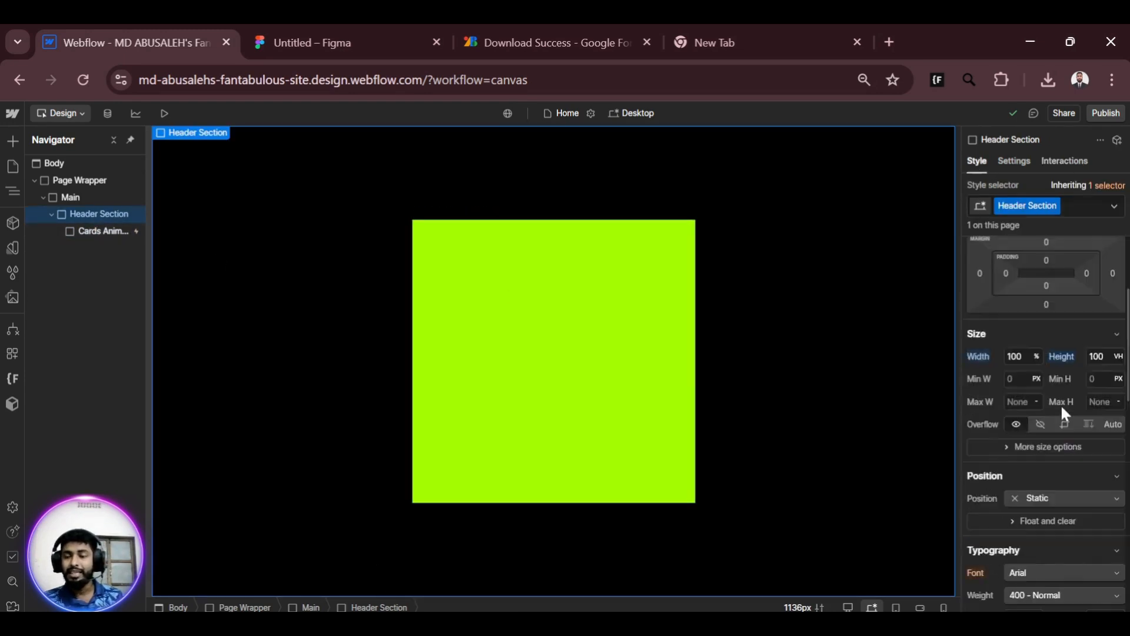
pyautogui.scroll(-6, 1063, 406)
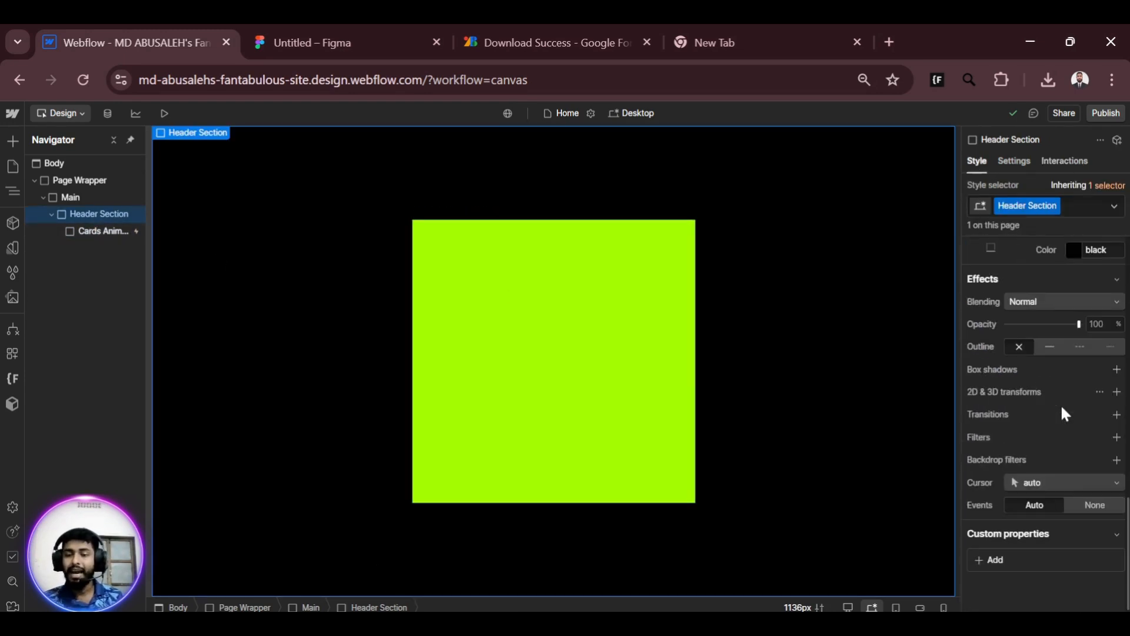
pyautogui.click(1101, 390)
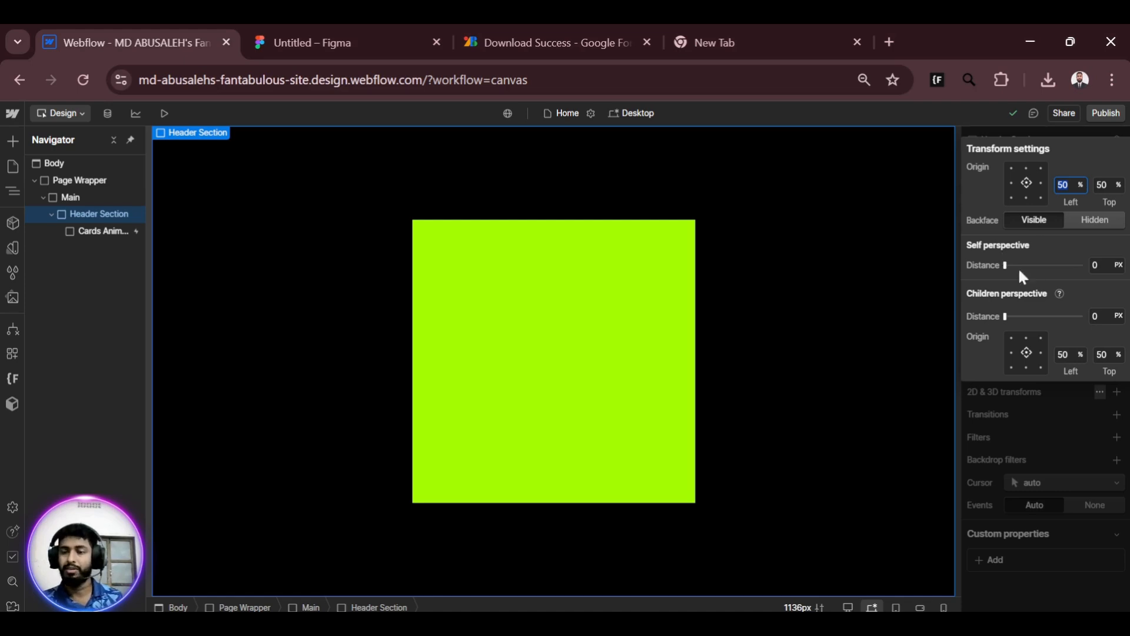
pyautogui.click(1098, 265)
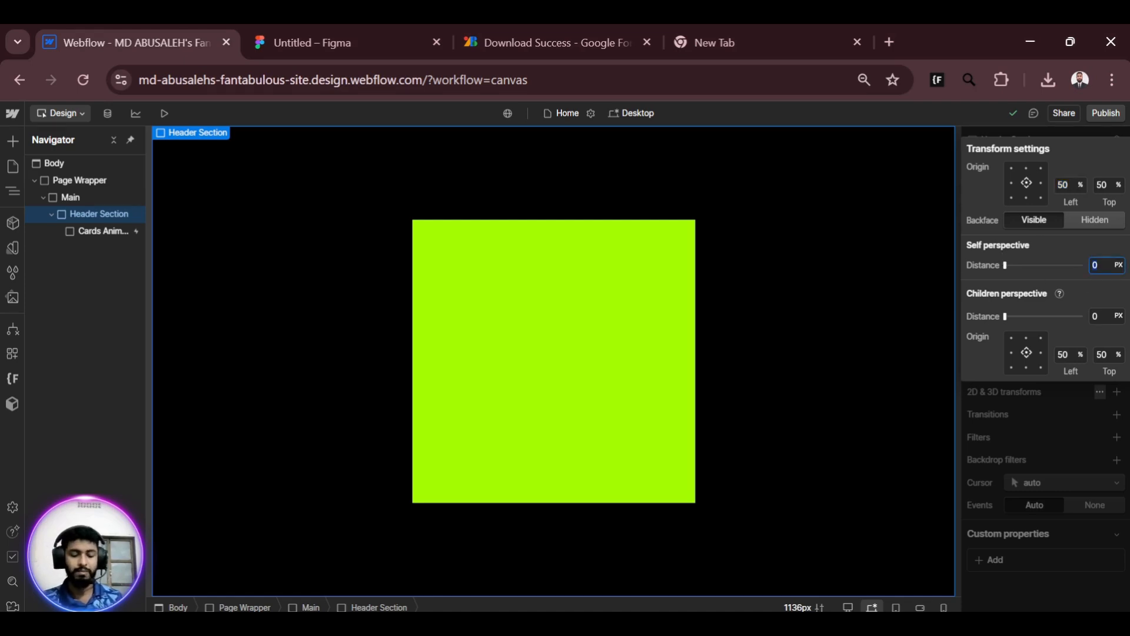
pyautogui.write('1000')
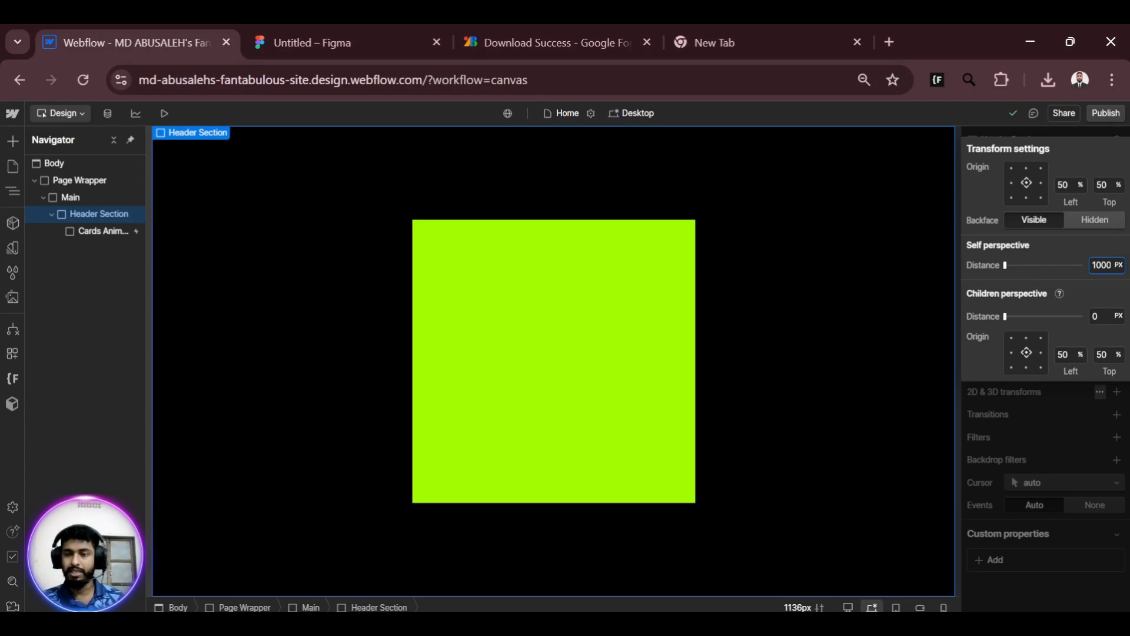
pyautogui.press('Return')
# - Set the Header Section's children perspective distance to 1000 px and close the transform settings
pyautogui.click(1097, 317)
pyautogui.write('100')
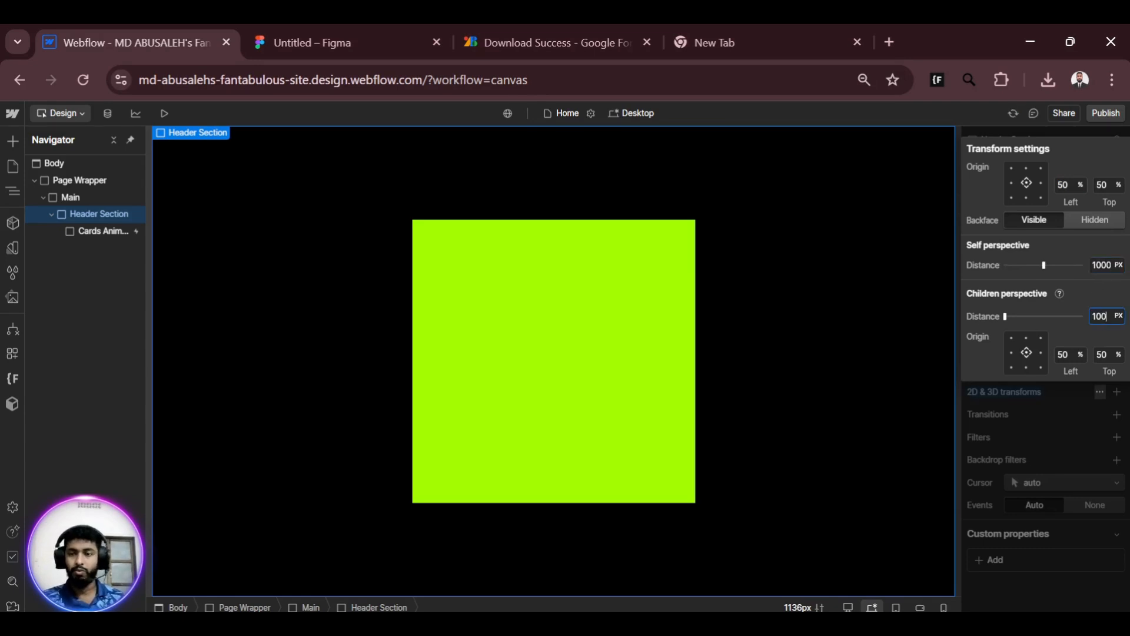
pyautogui.write('0')
pyautogui.press('Return')
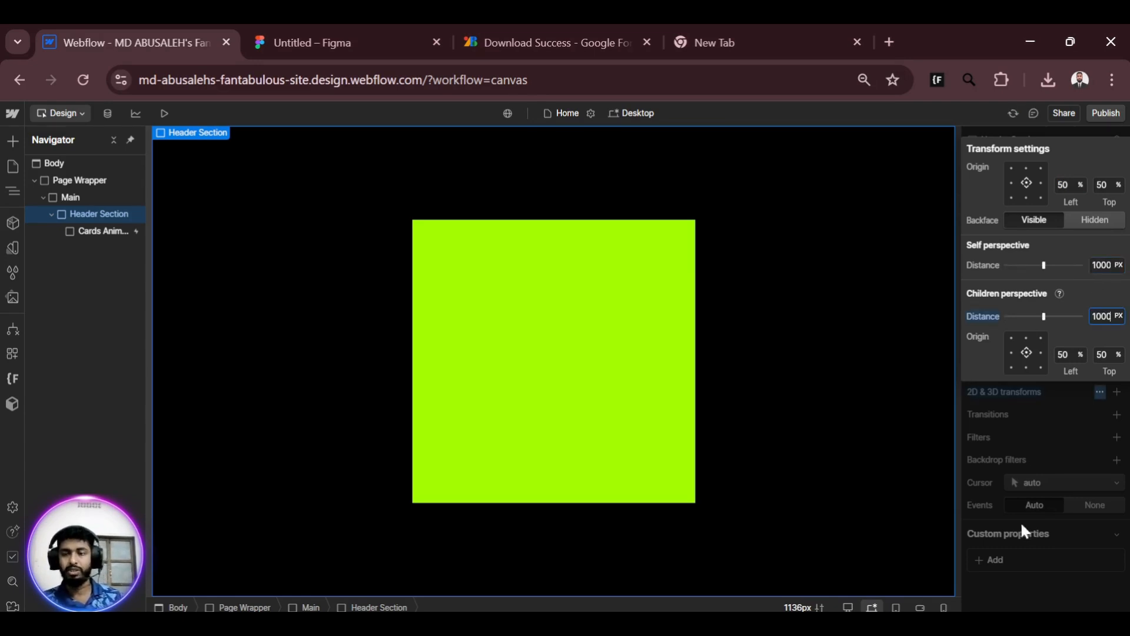
pyautogui.click(1082, 425)
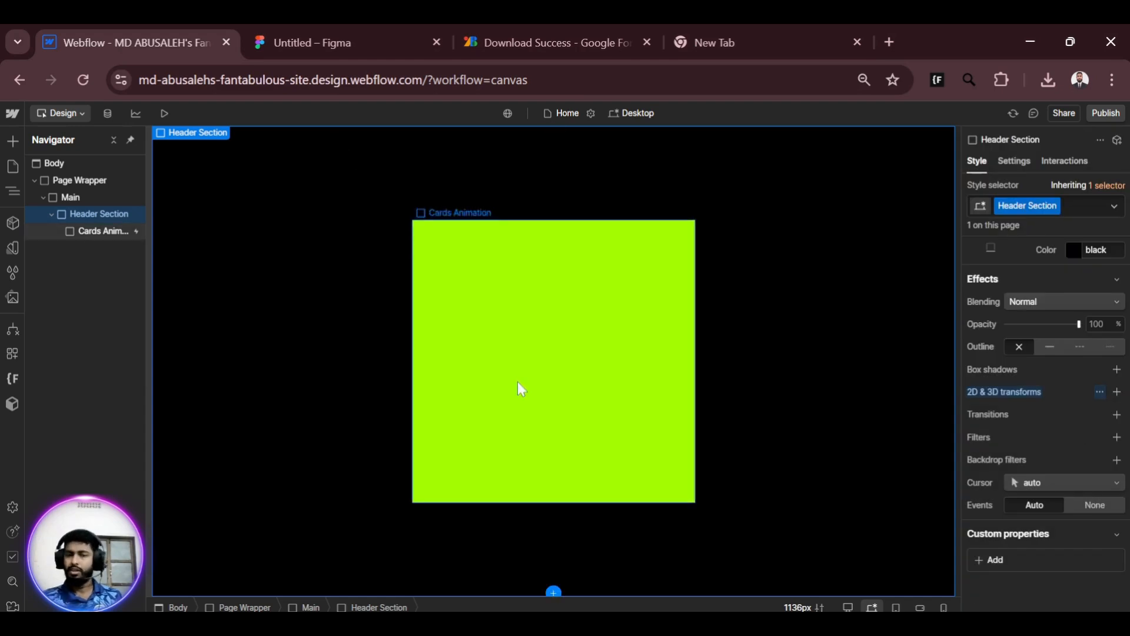
# - Open the selected New Mouse Animation of Cards Animation's Mouse move over element trigger for editing
pyautogui.click(638, 417)
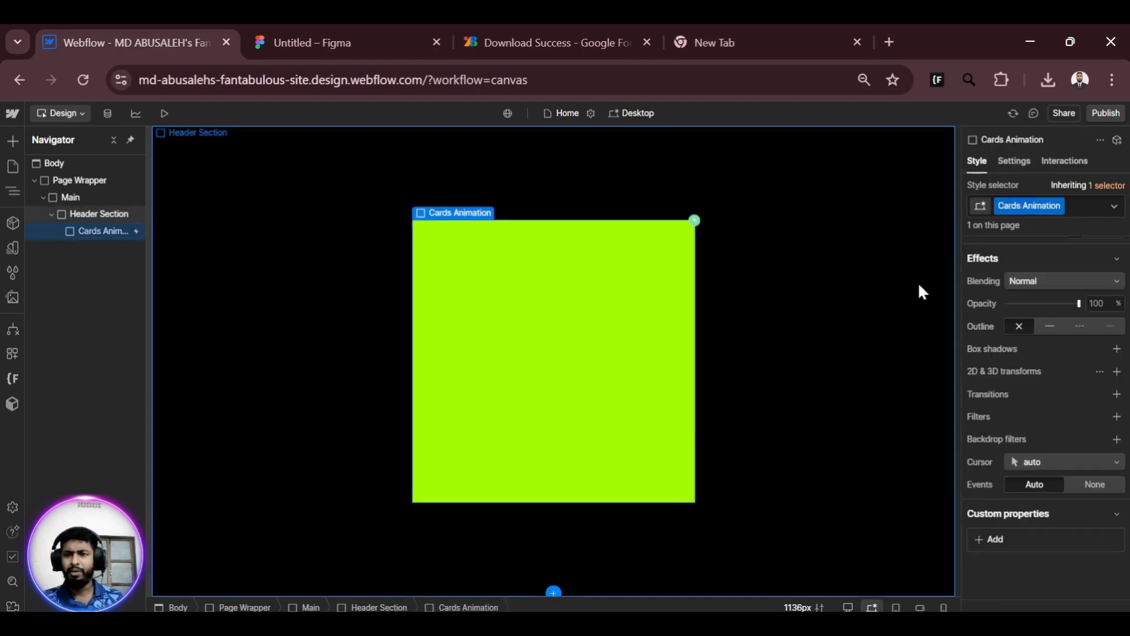
pyautogui.click(1066, 160)
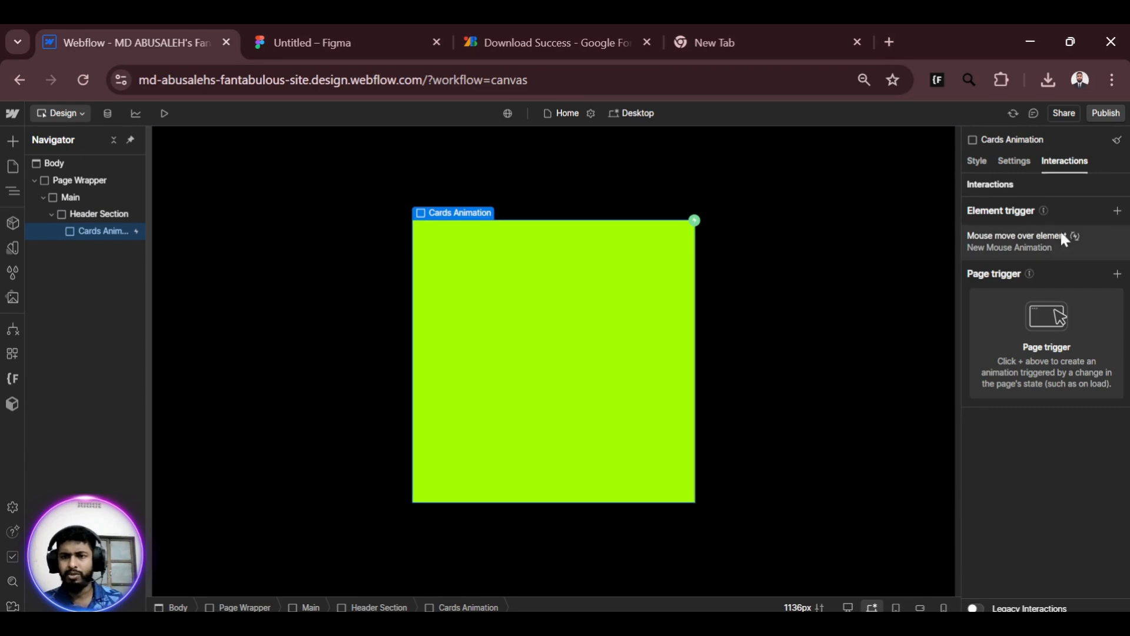
pyautogui.click(1036, 236)
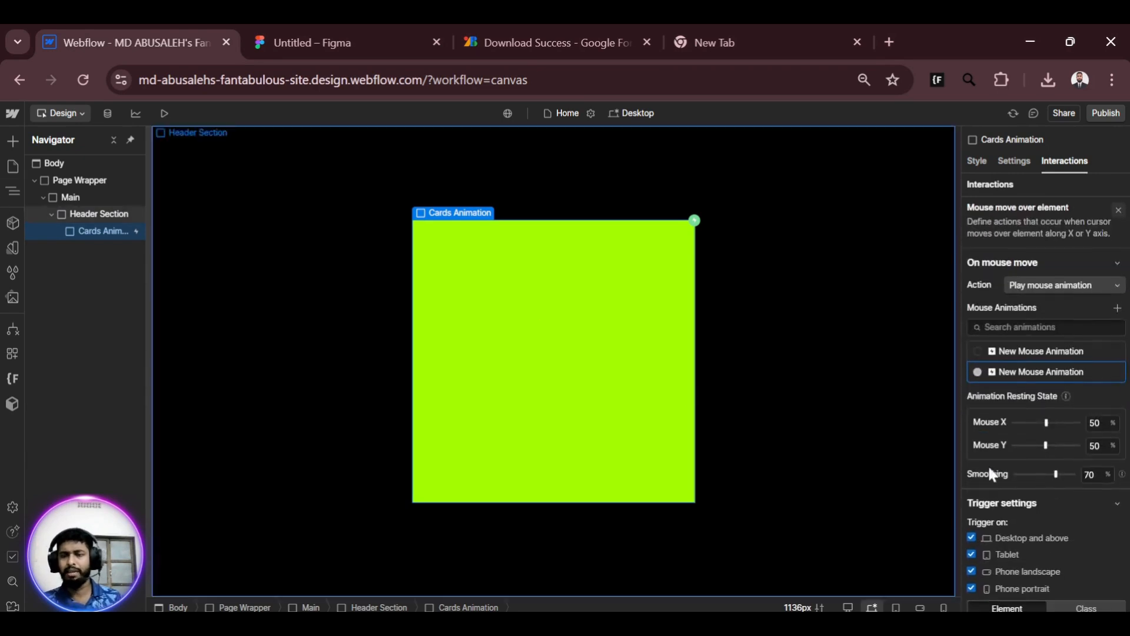
pyautogui.click(1037, 371)
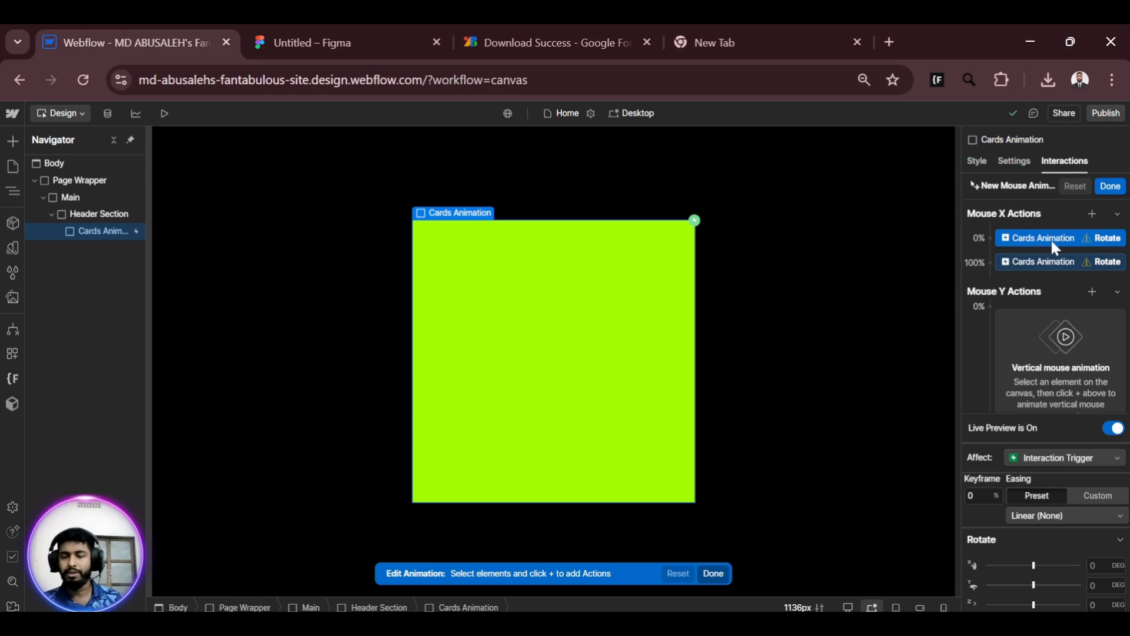
# - Set the Mouse X Y-axis rotation of Cards Animation to 20 degrees at 0% and -20 degrees at 100%
pyautogui.click(1050, 240)
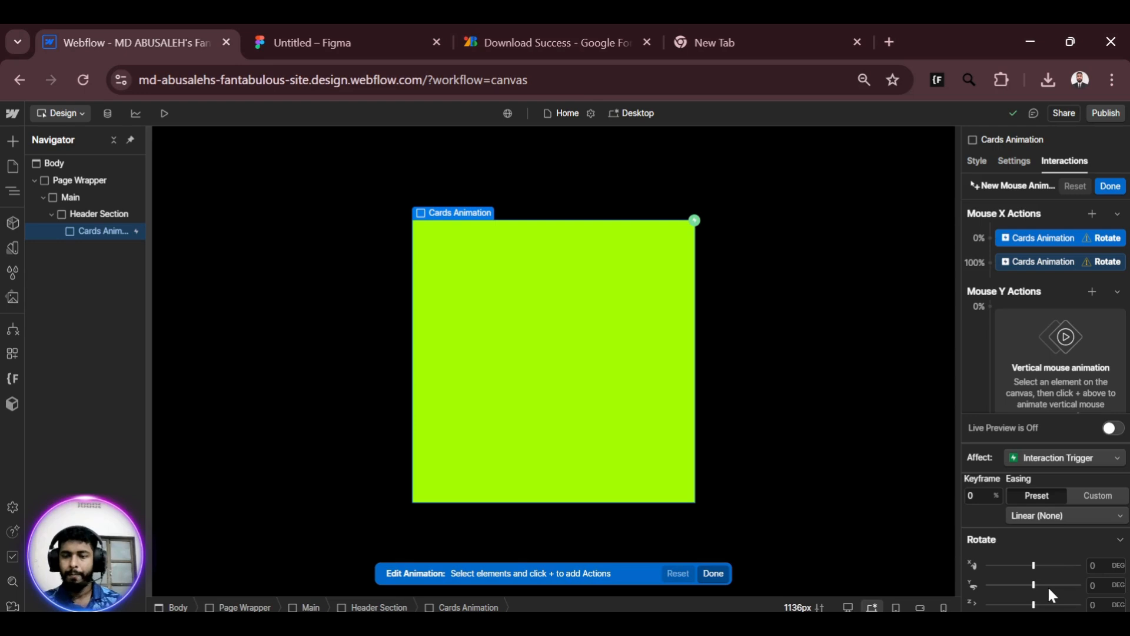
pyautogui.click(1095, 586)
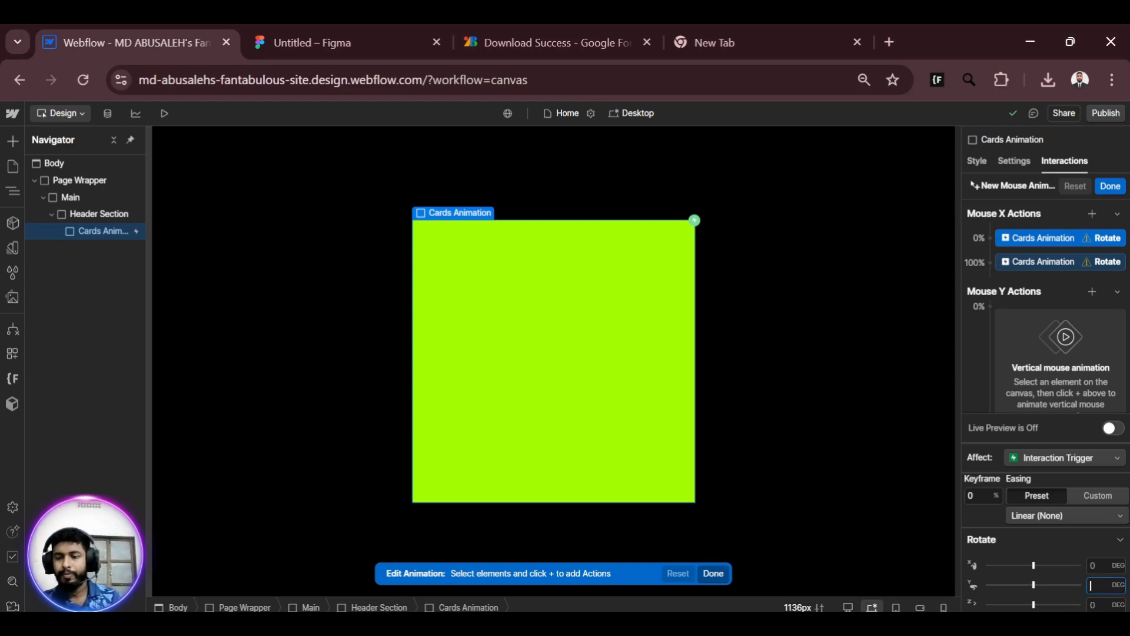
pyautogui.write('20')
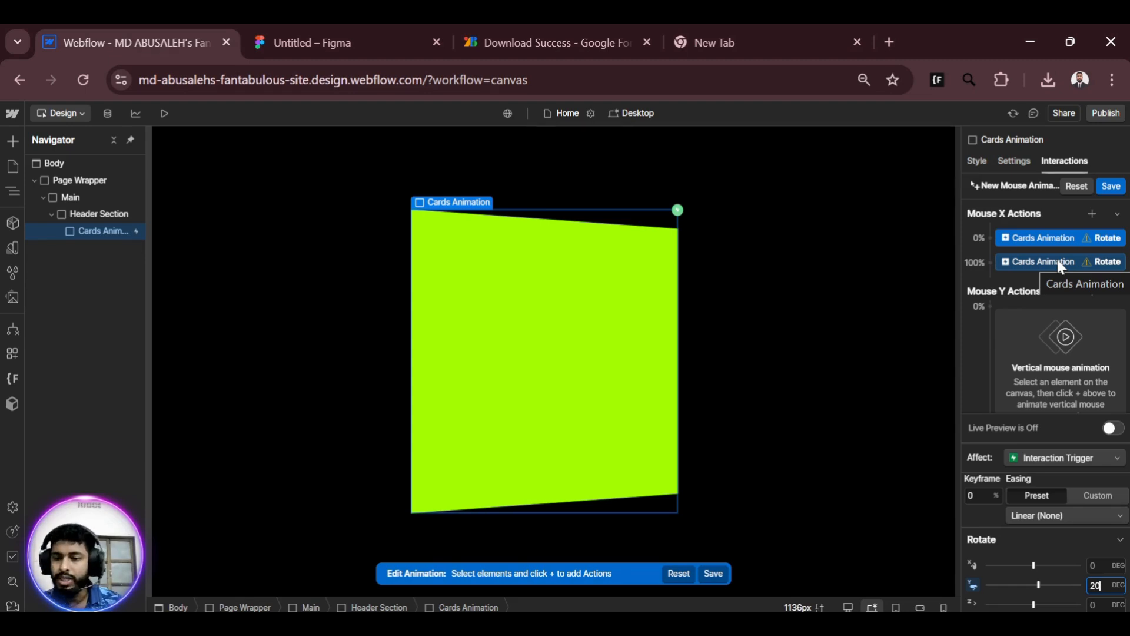
pyautogui.click(1058, 262)
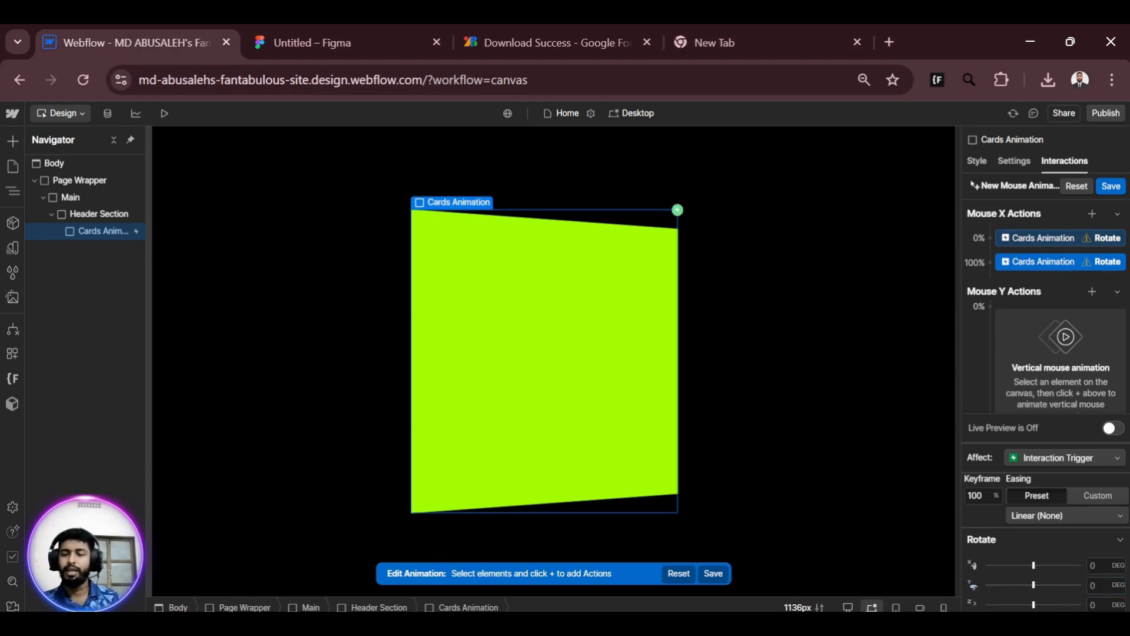
pyautogui.click(1099, 586)
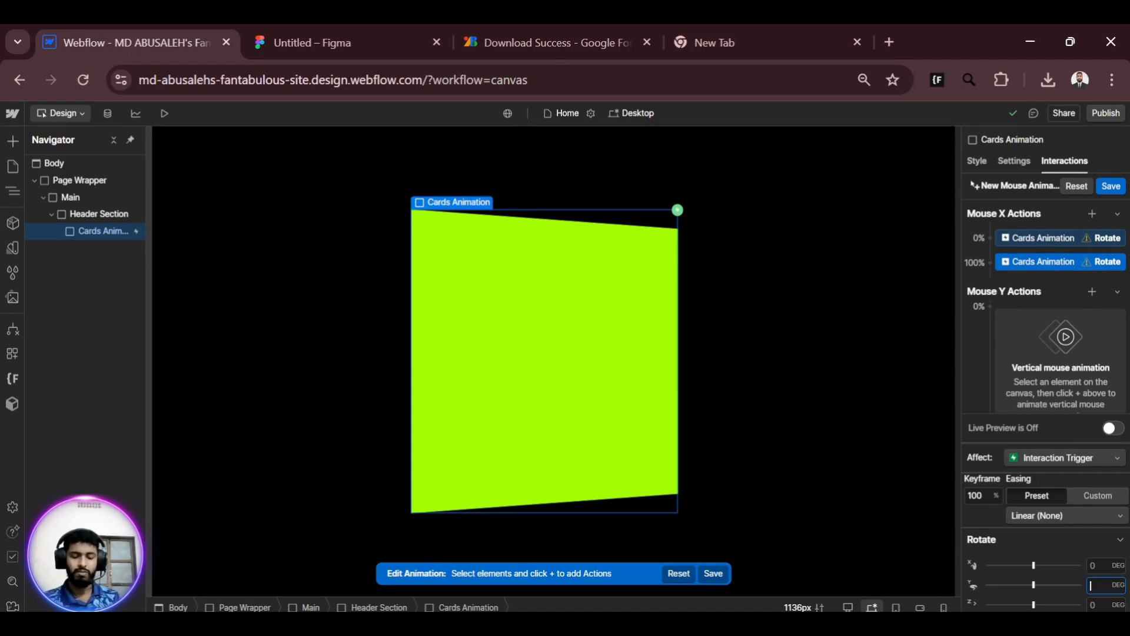
pyautogui.write('-20')
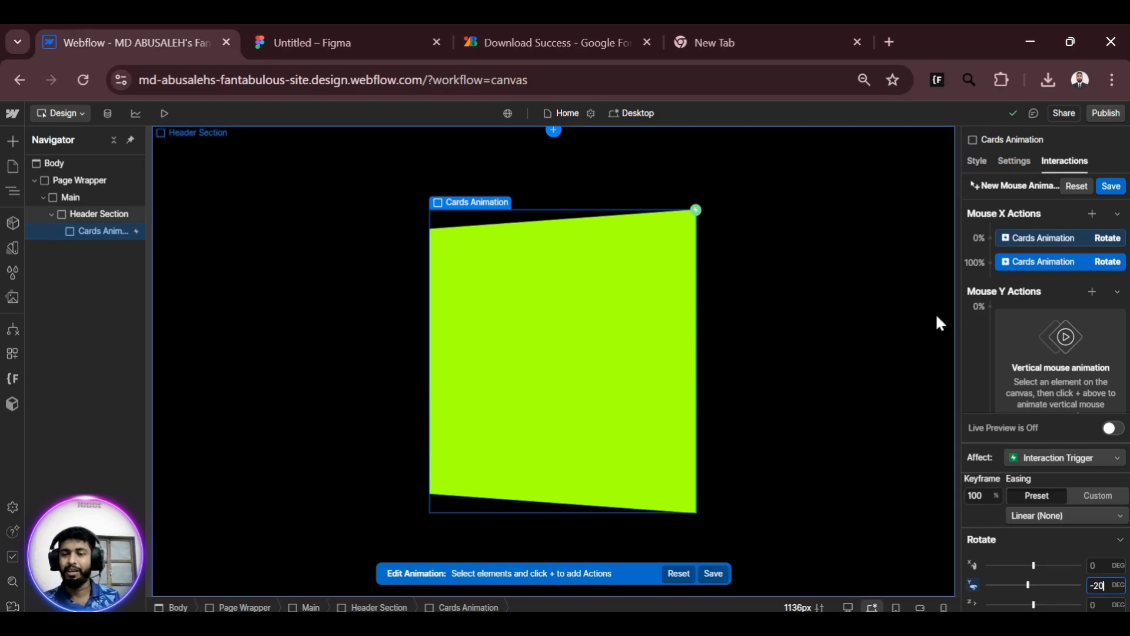
# - Reverse the Mouse X rotation of Cards Animation, with Y-axis values of -20 degrees at 0% and 20 degrees at 100%
pyautogui.click(1049, 240)
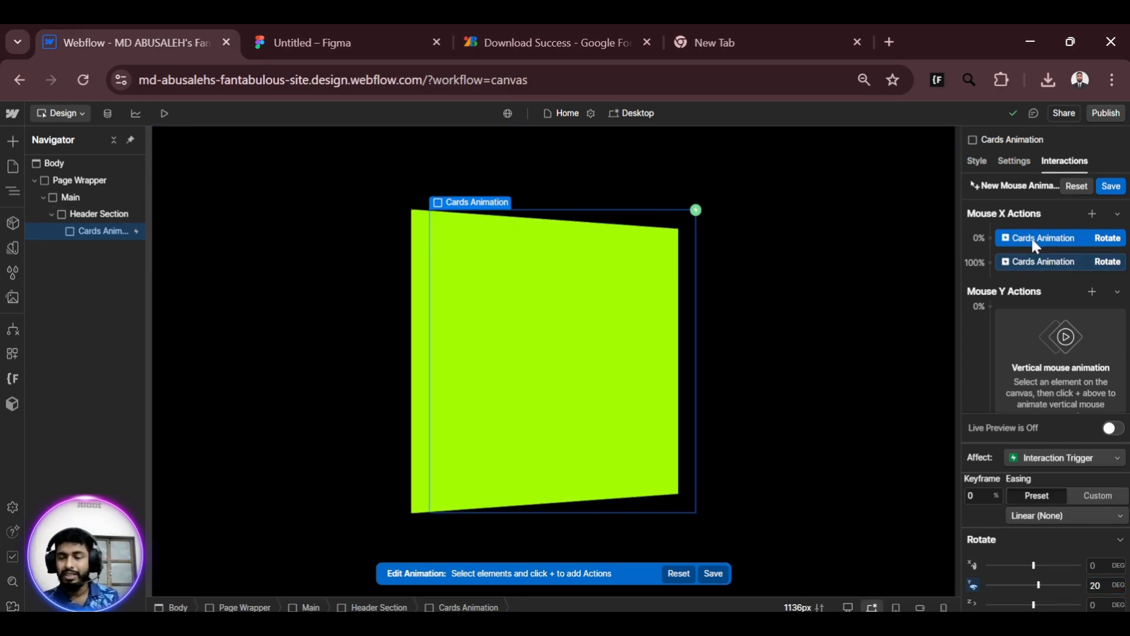
pyautogui.click(1095, 585)
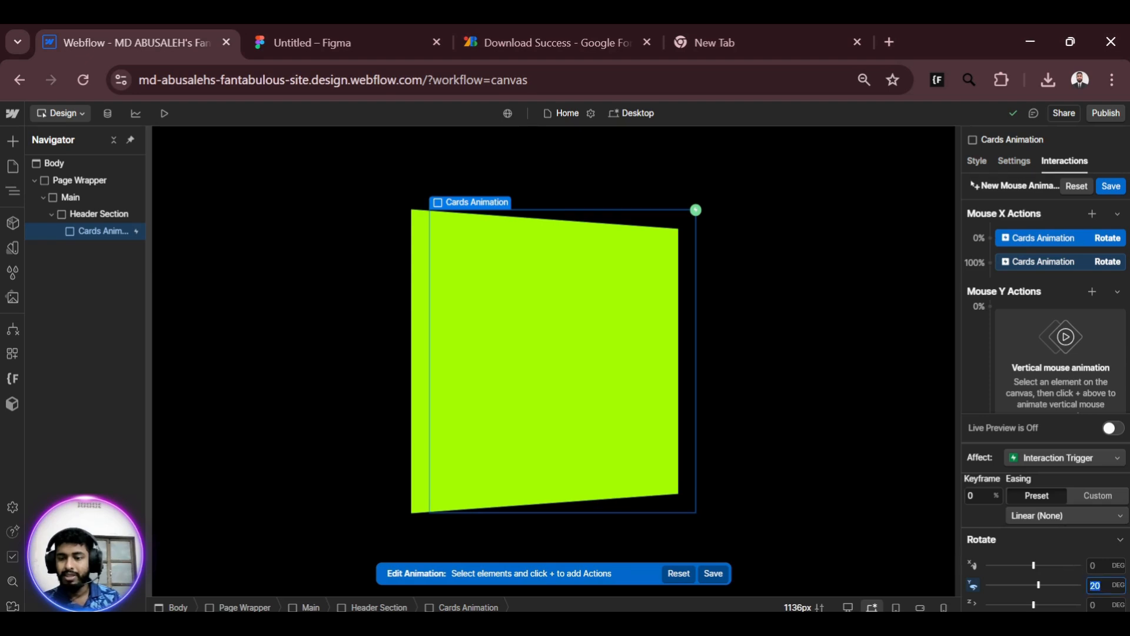
pyautogui.write('-20')
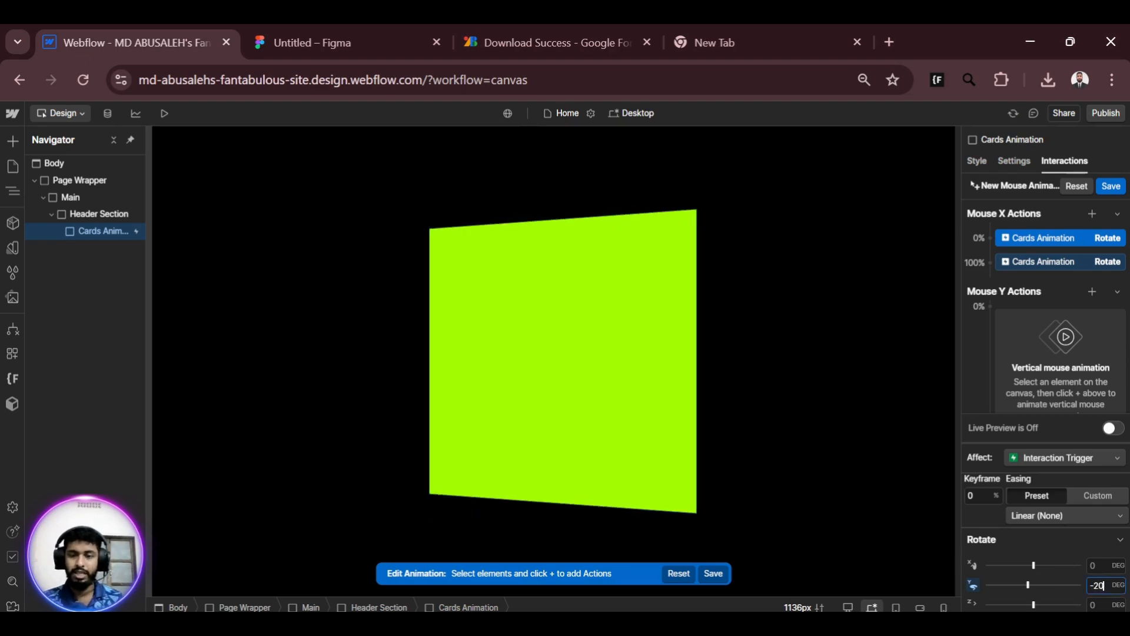
pyautogui.click(1041, 260)
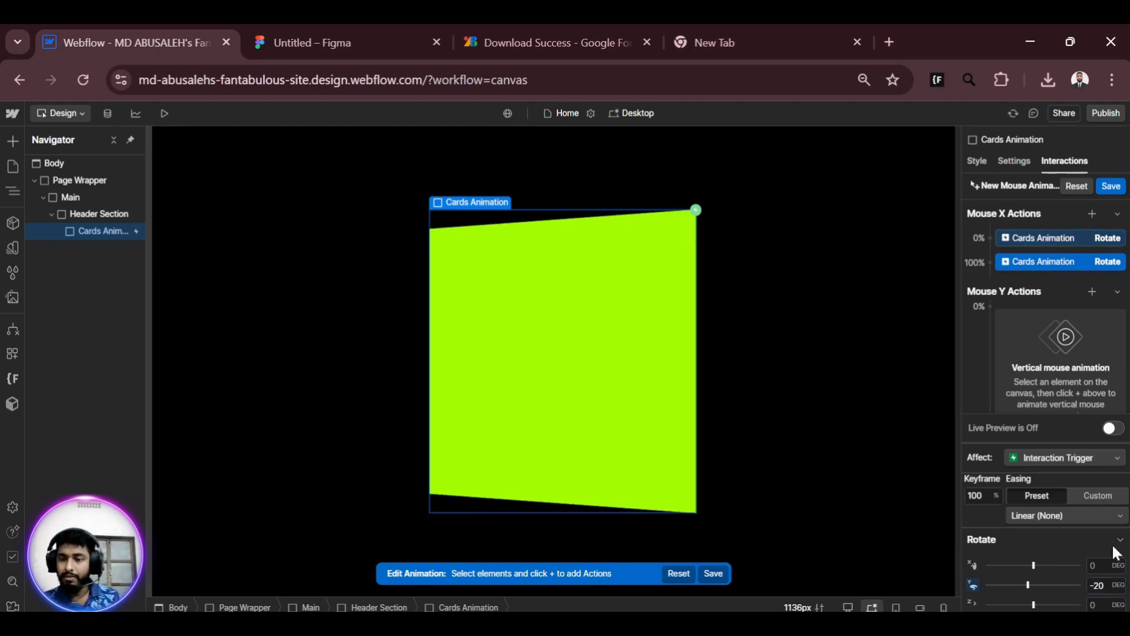
pyautogui.click(1097, 585)
pyautogui.write('20')
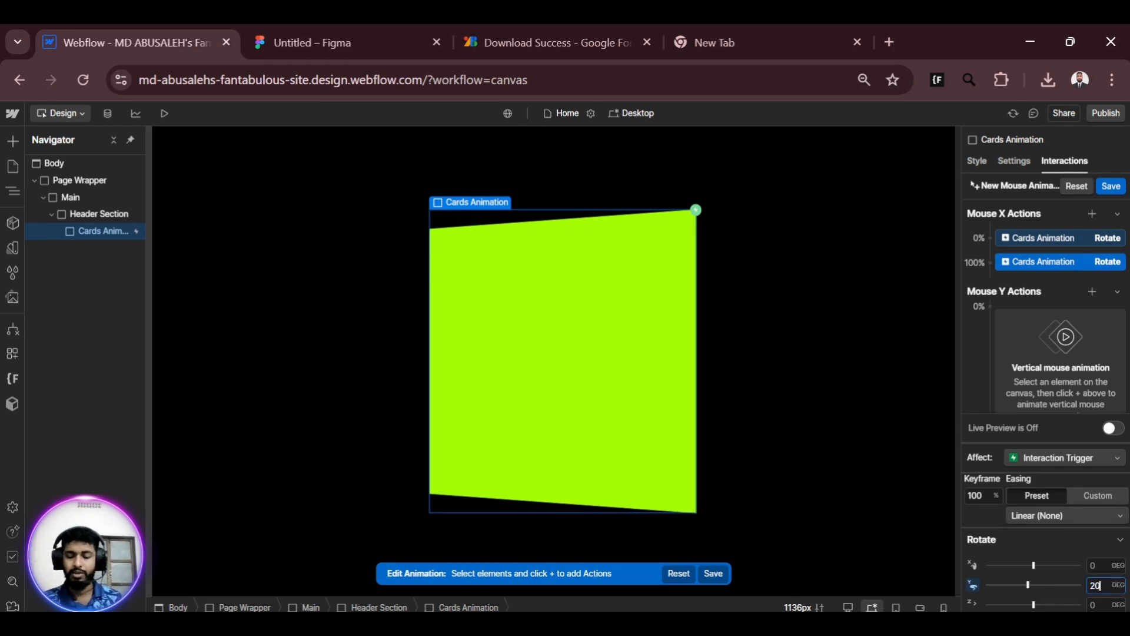
# - Add a Rotate action for Cards Animation to the Mouse Y Actions
pyautogui.click(1092, 292)
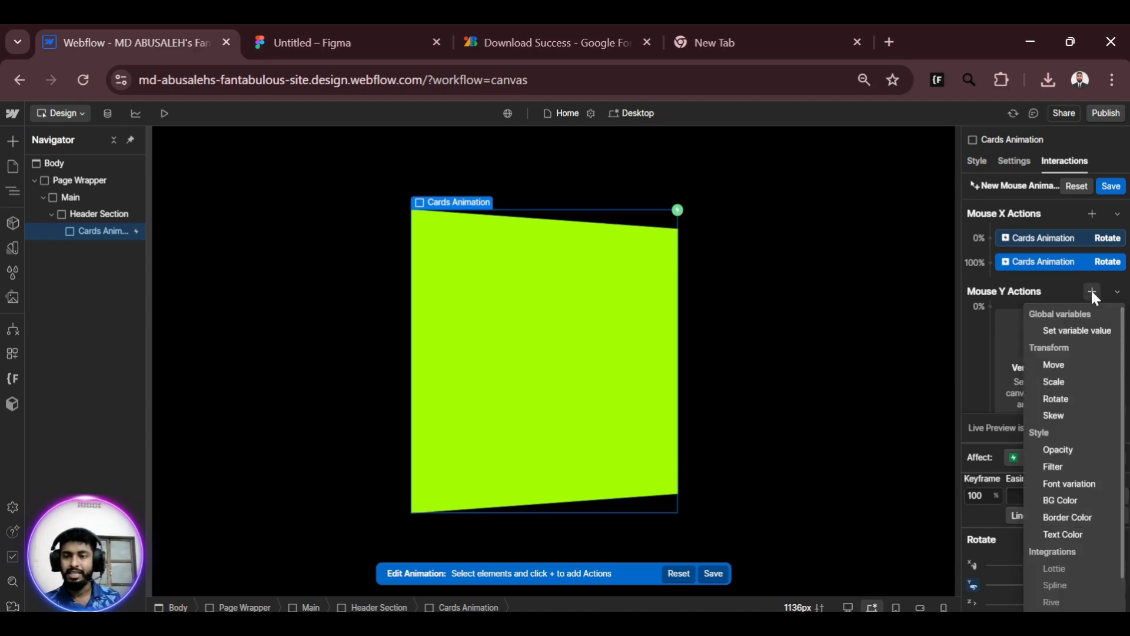
pyautogui.click(1056, 400)
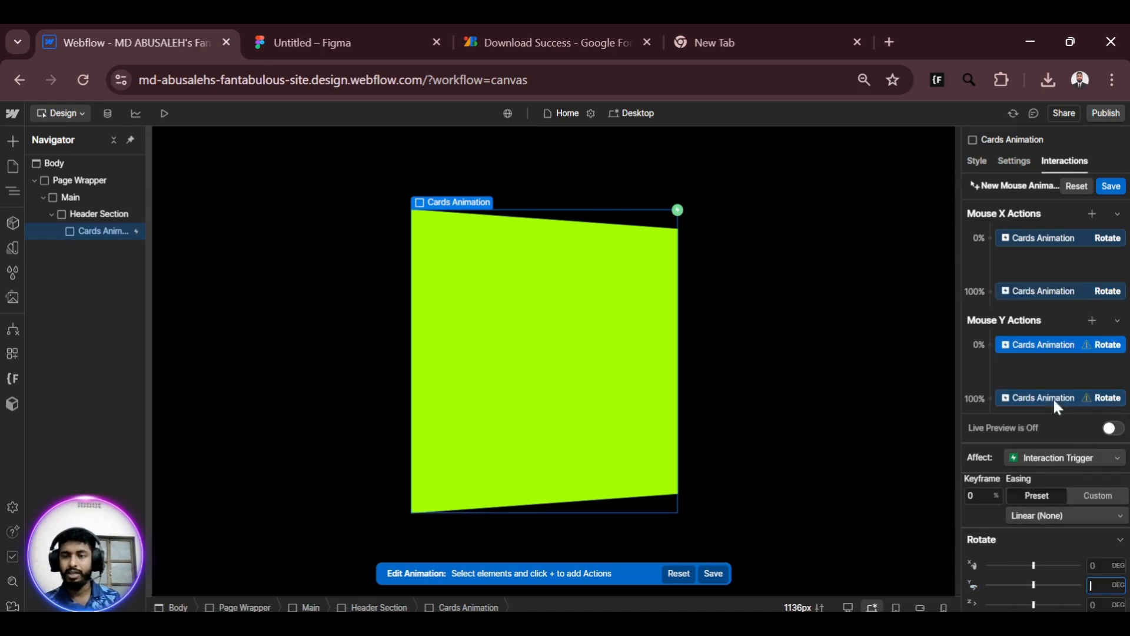
pyautogui.click(1001, 540)
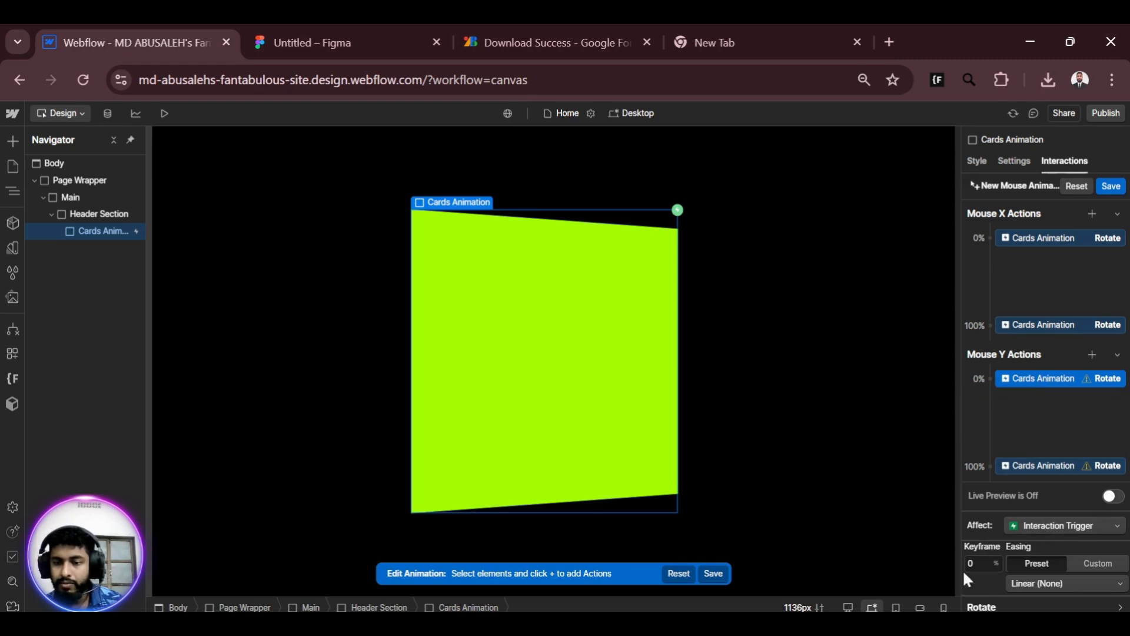
pyautogui.click(1031, 461)
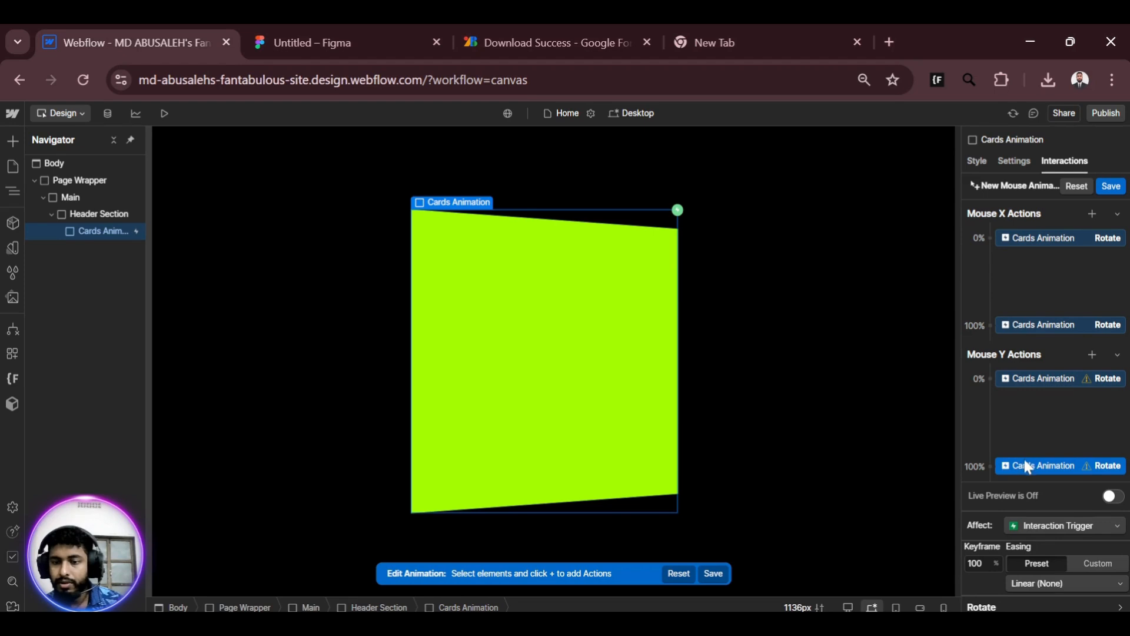
pyautogui.click(1061, 380)
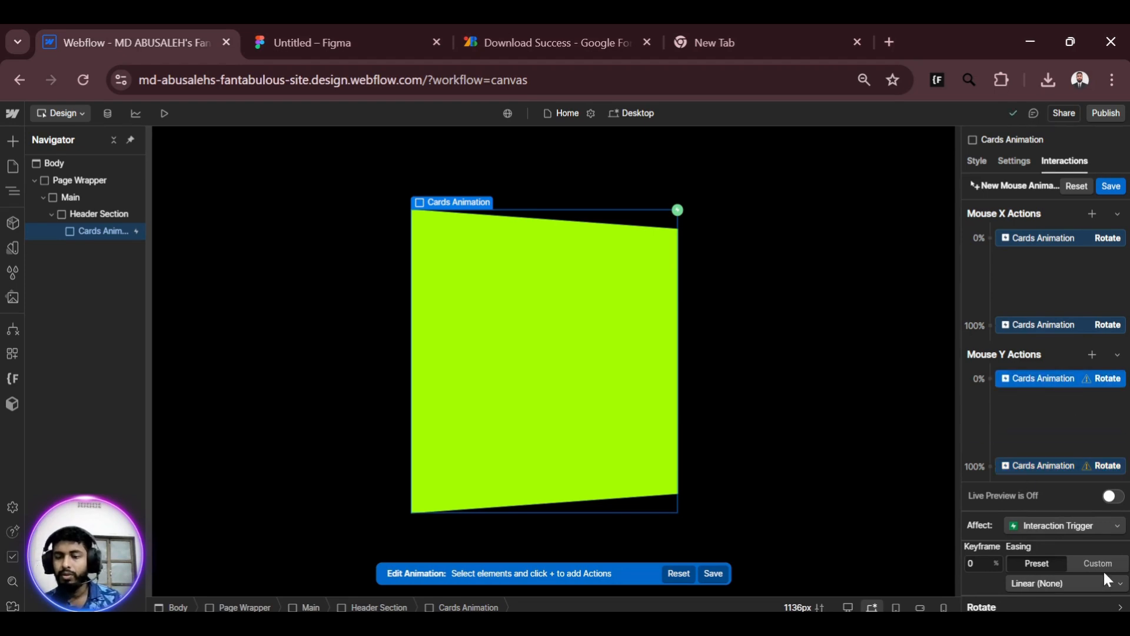
pyautogui.hotkey('ctrl', '-')
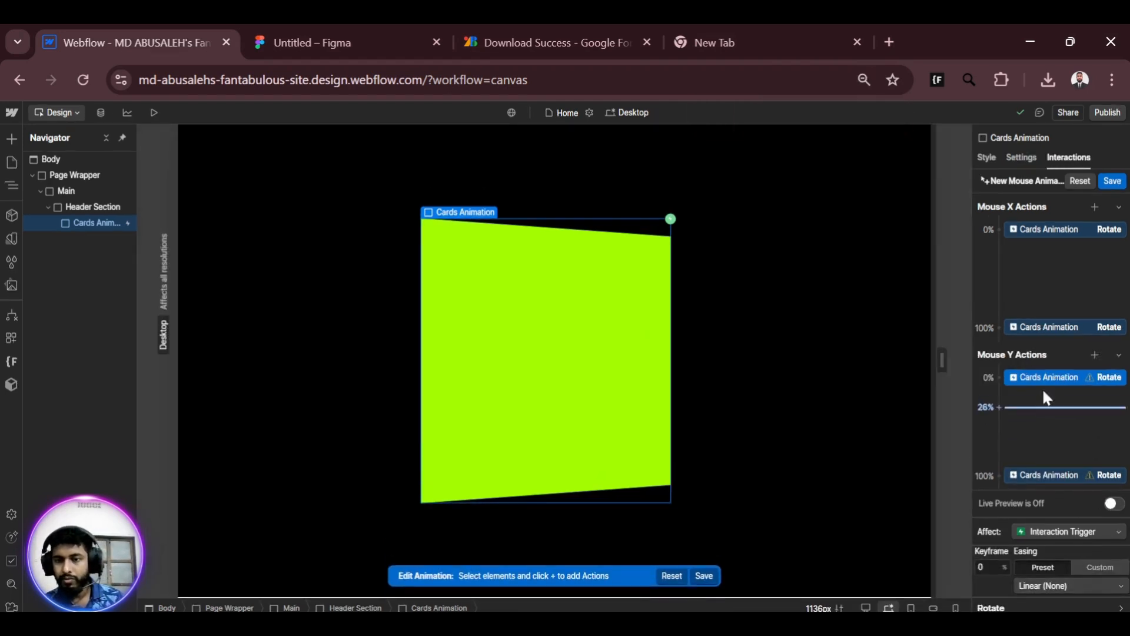
pyautogui.click(1113, 505)
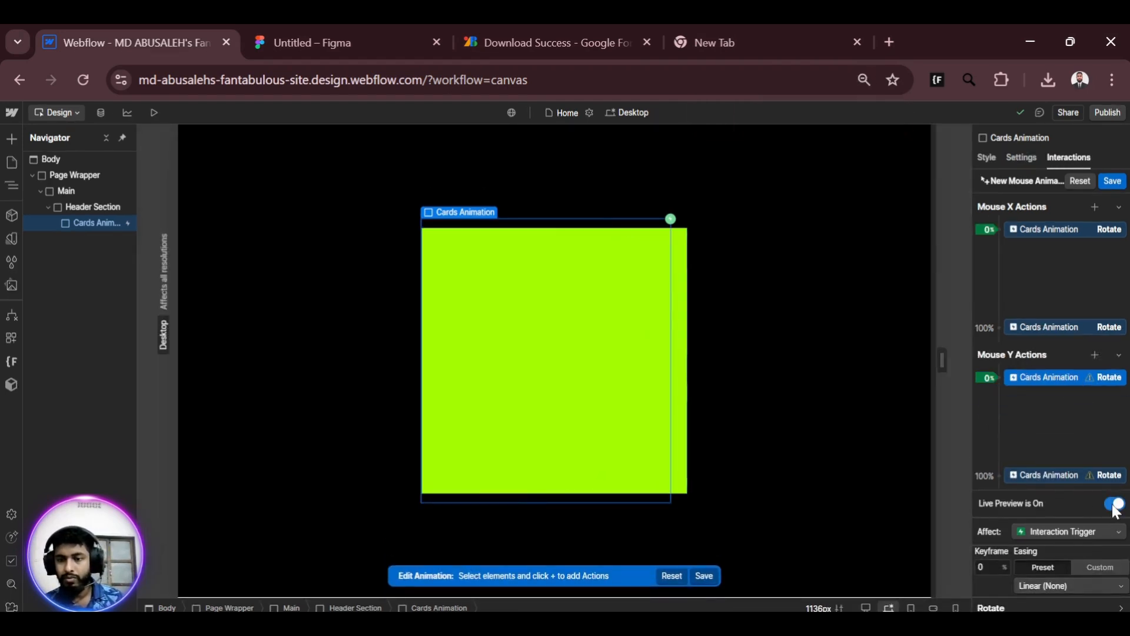
pyautogui.click(1114, 505)
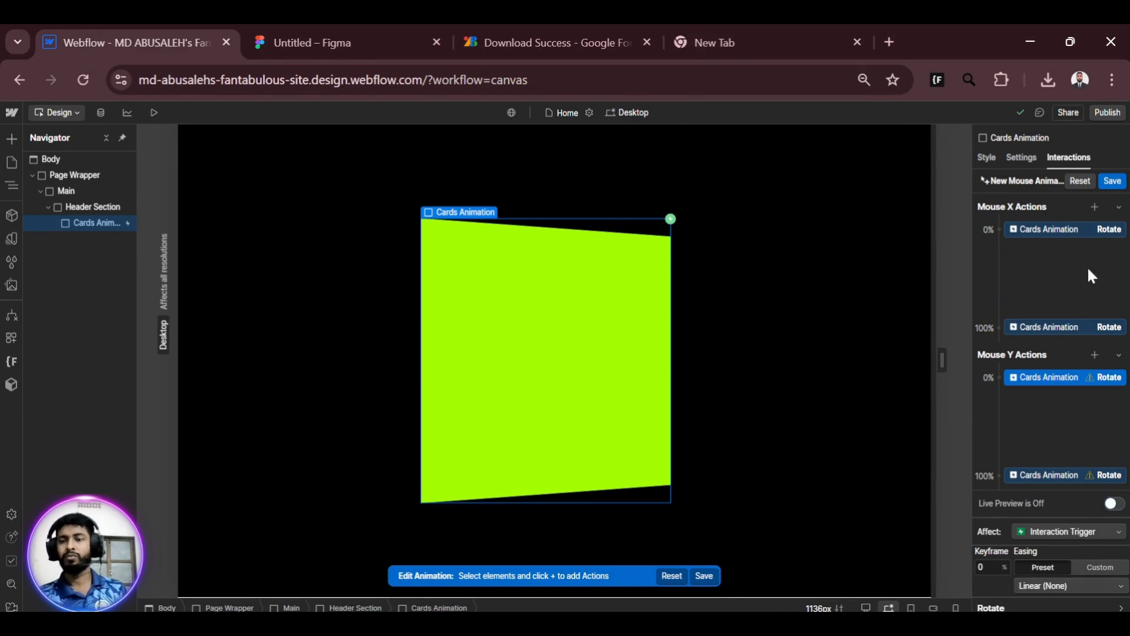
# - Save and reopen the selected New Mouse Animation, and set the Mouse Y X-axis rotation of Cards Animation to 20 degrees at 0%
pyautogui.click(1112, 181)
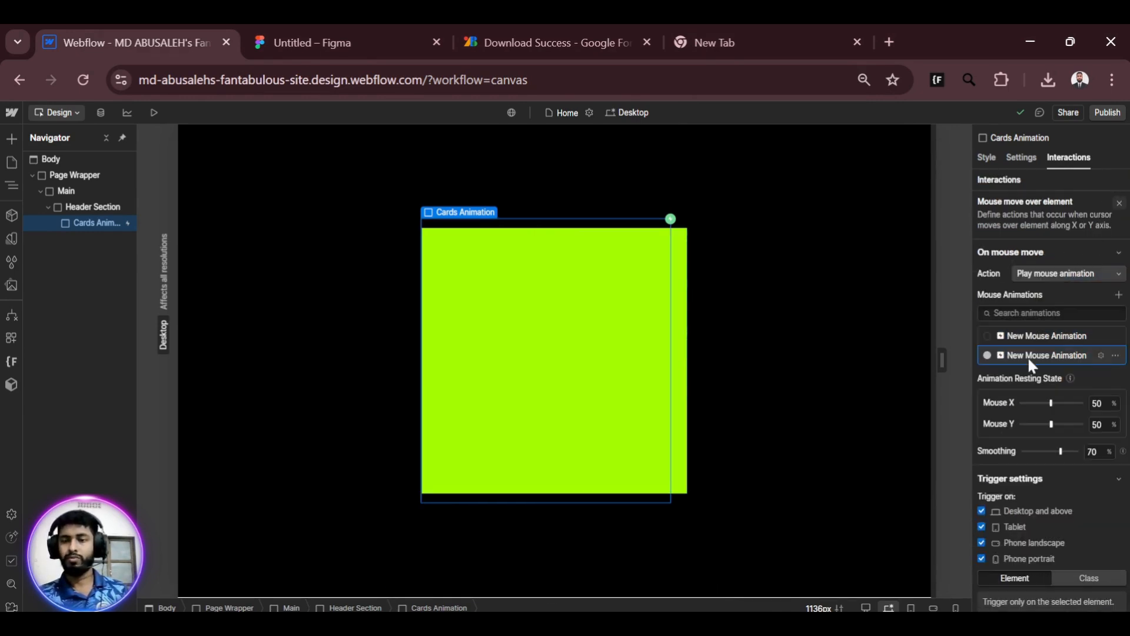
pyautogui.click(1031, 359)
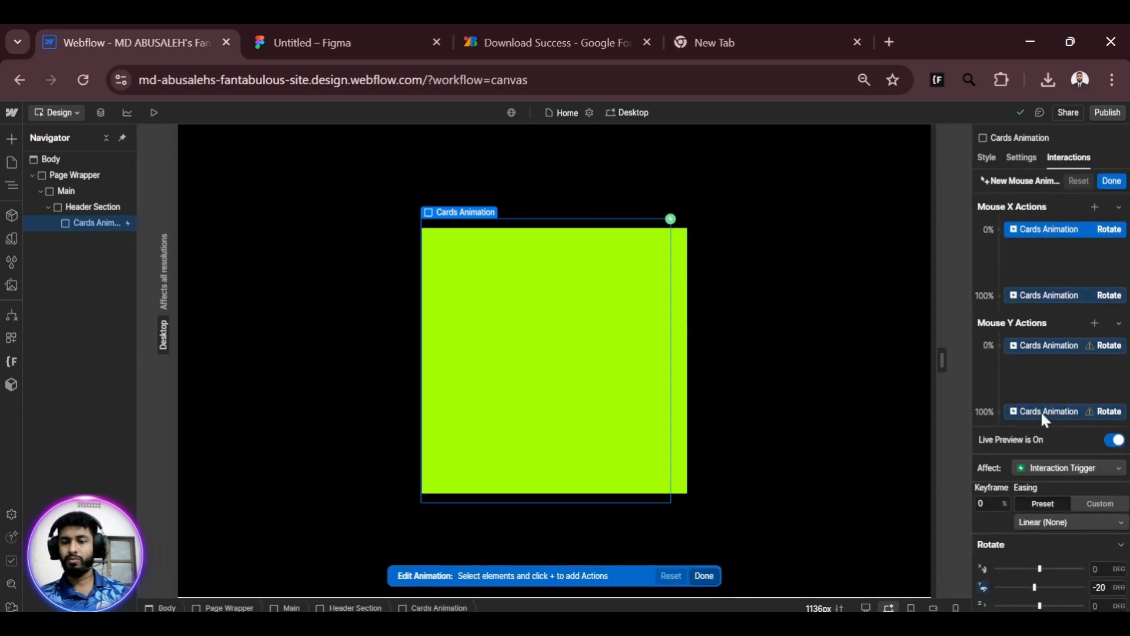
pyautogui.click(1045, 347)
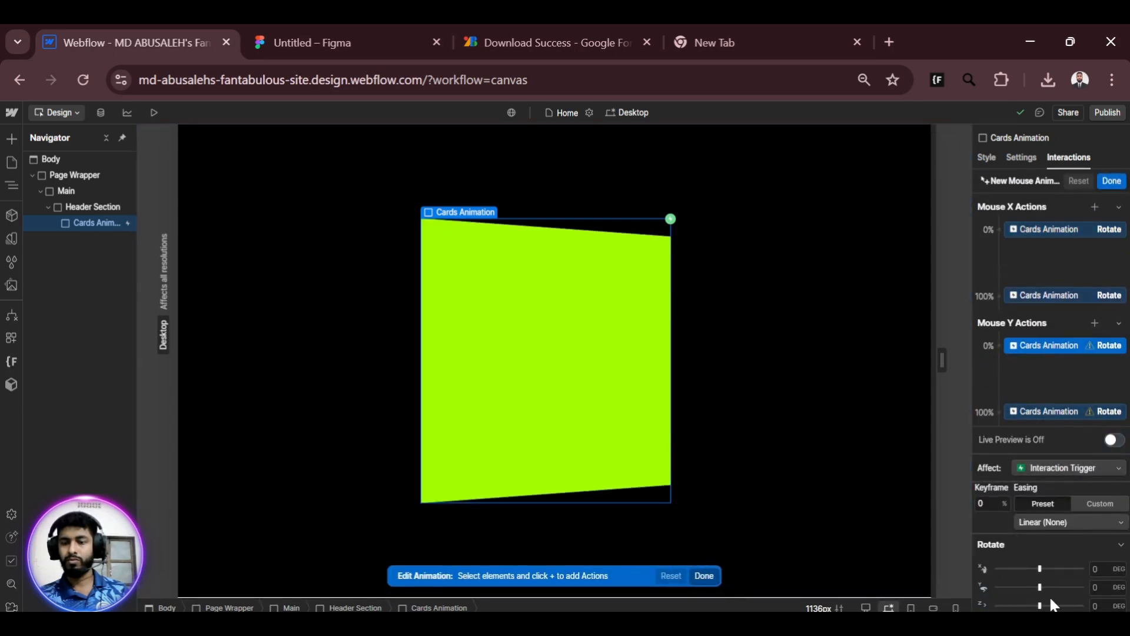
pyautogui.click(1094, 571)
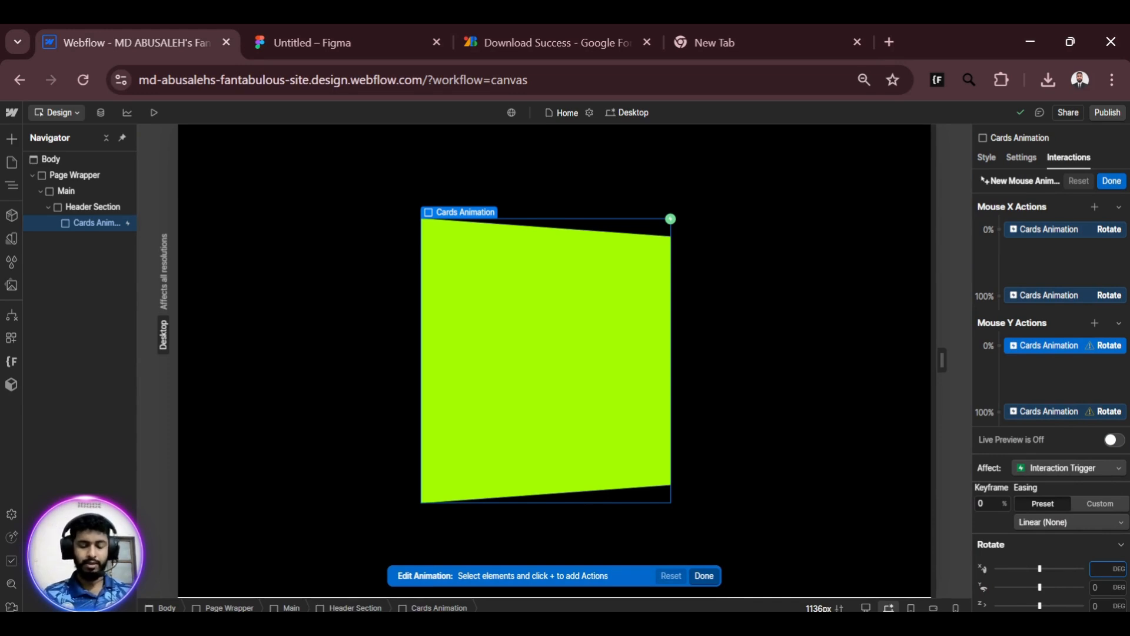
pyautogui.write('20')
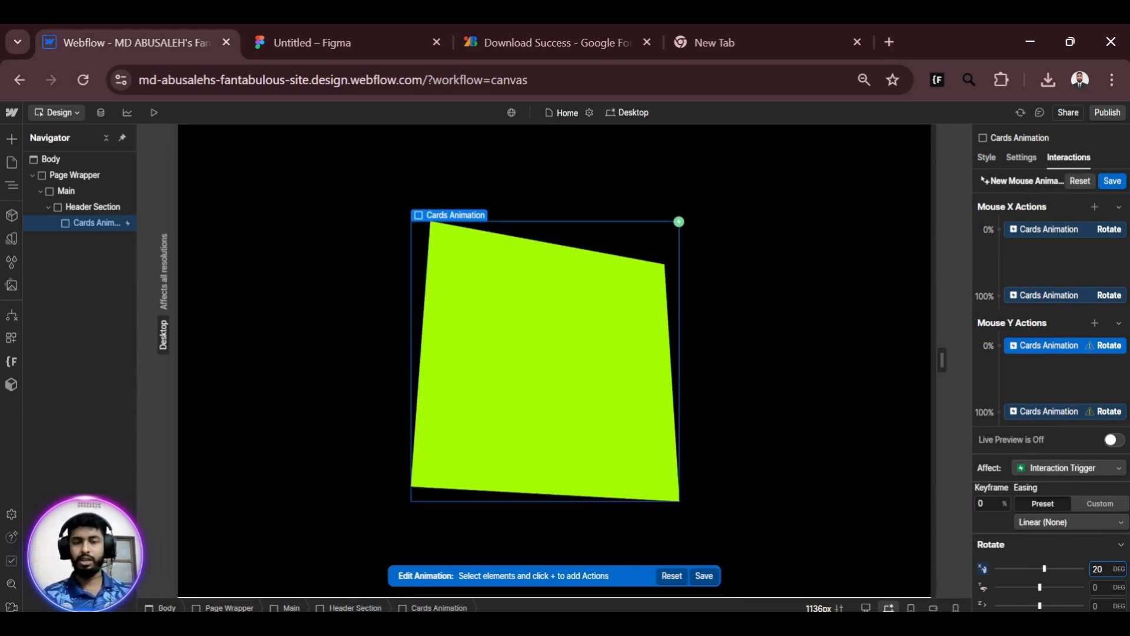
# - Set the Mouse Y X-axis rotation of Cards Animation to -20 degrees at 100% and save the animation
pyautogui.click(1065, 410)
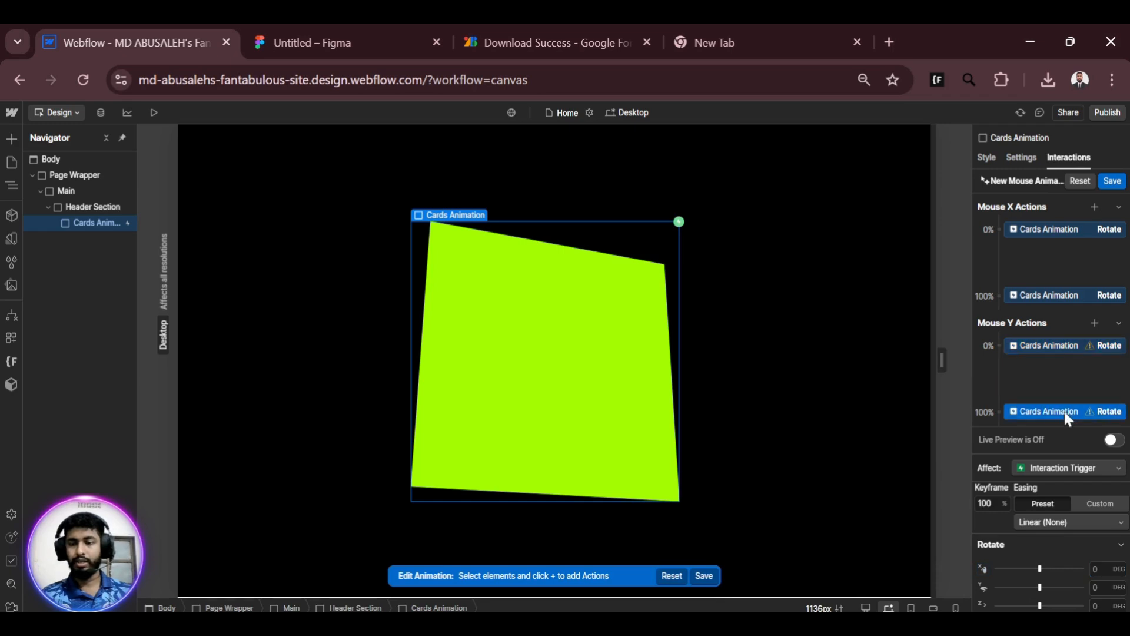
pyautogui.click(1096, 570)
pyautogui.write('-')
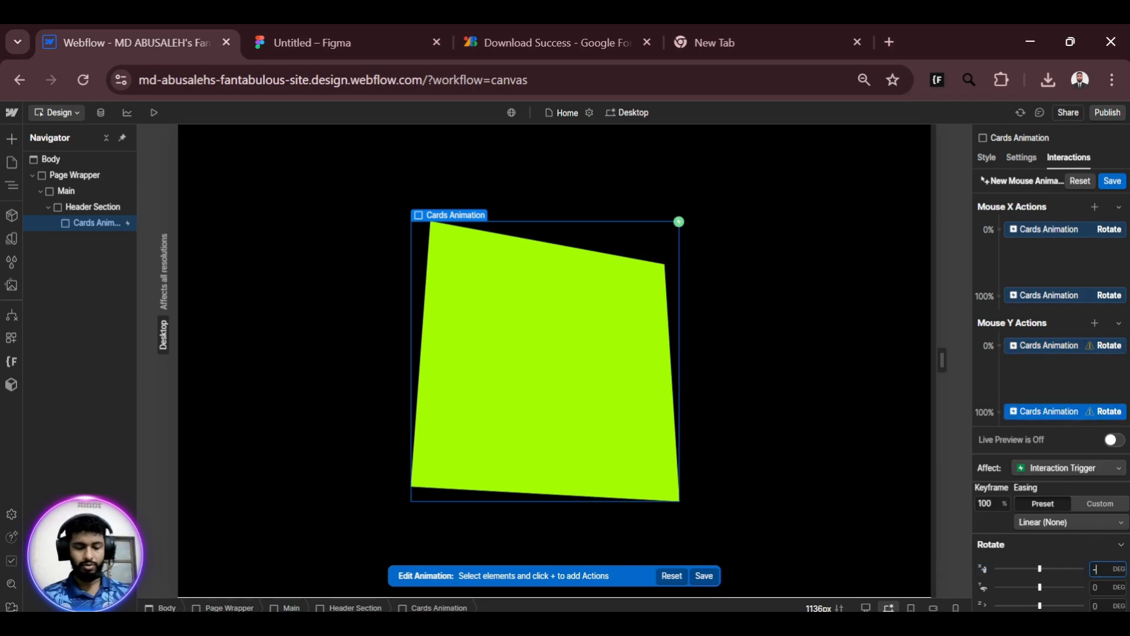
pyautogui.write('20')
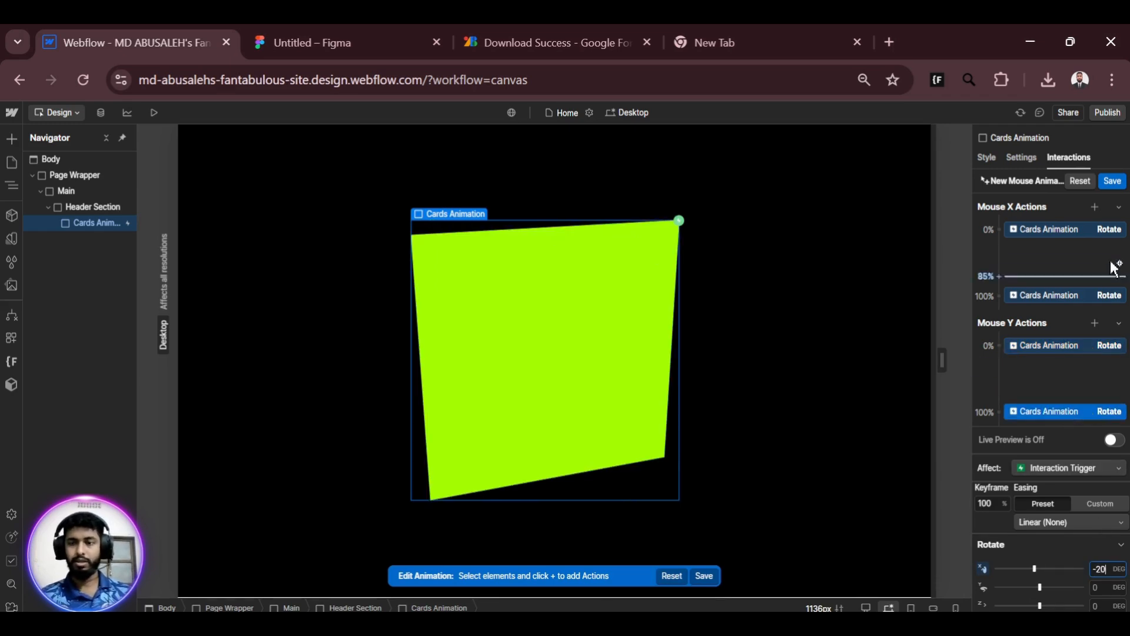
pyautogui.click(1113, 181)
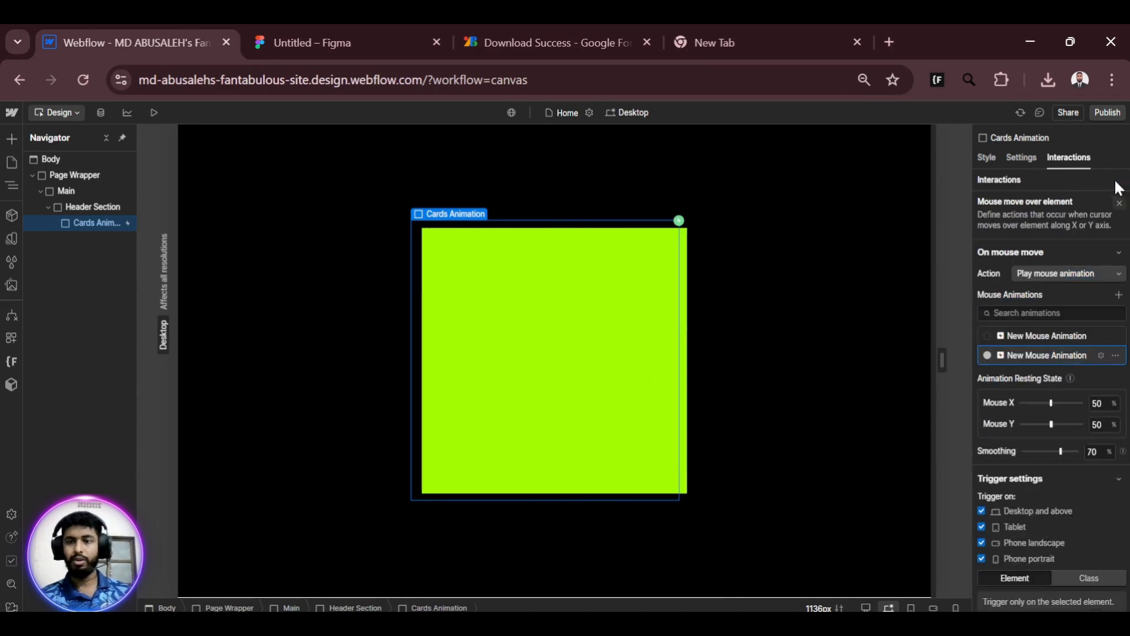
# - Preview the page to test the cards block's rotation on mouse movement along both axes
pyautogui.click(156, 113)
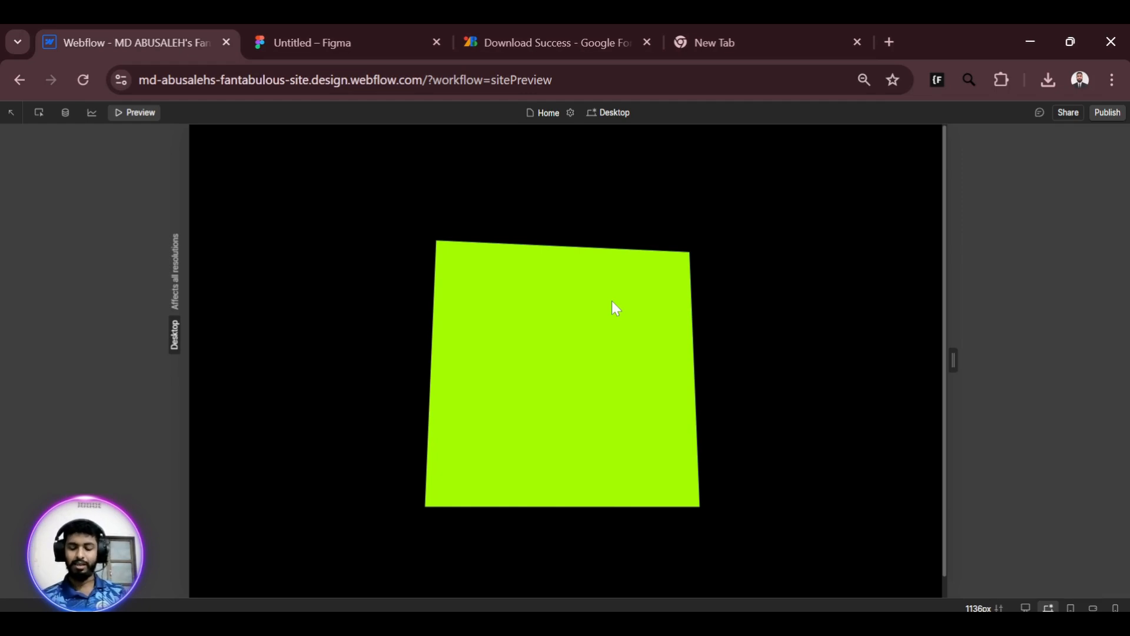
pyautogui.press('Escape')
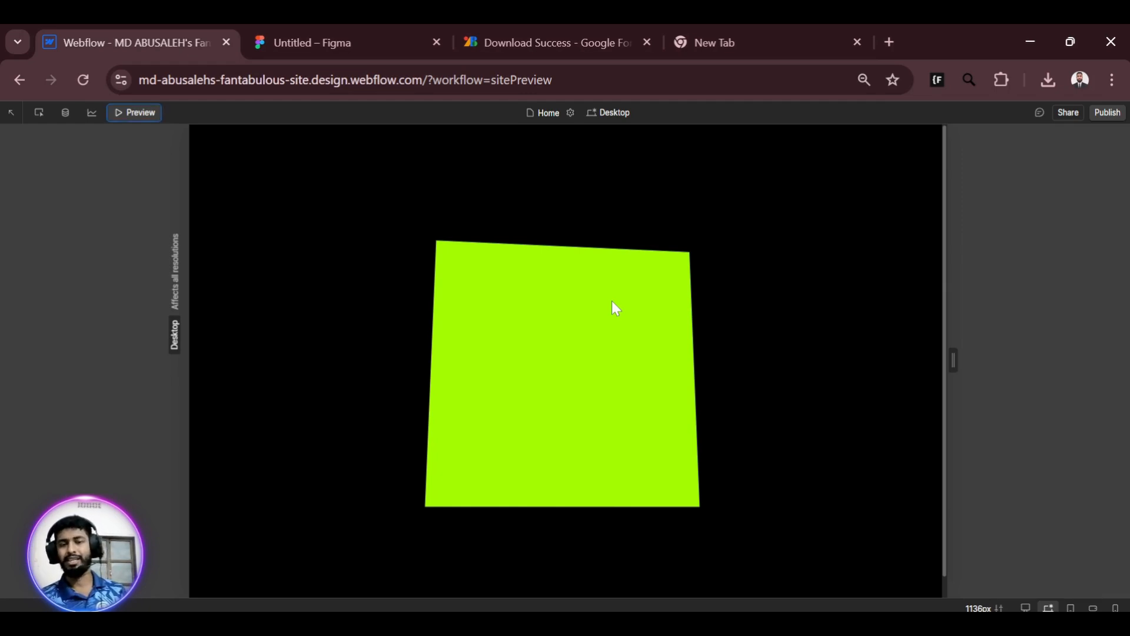